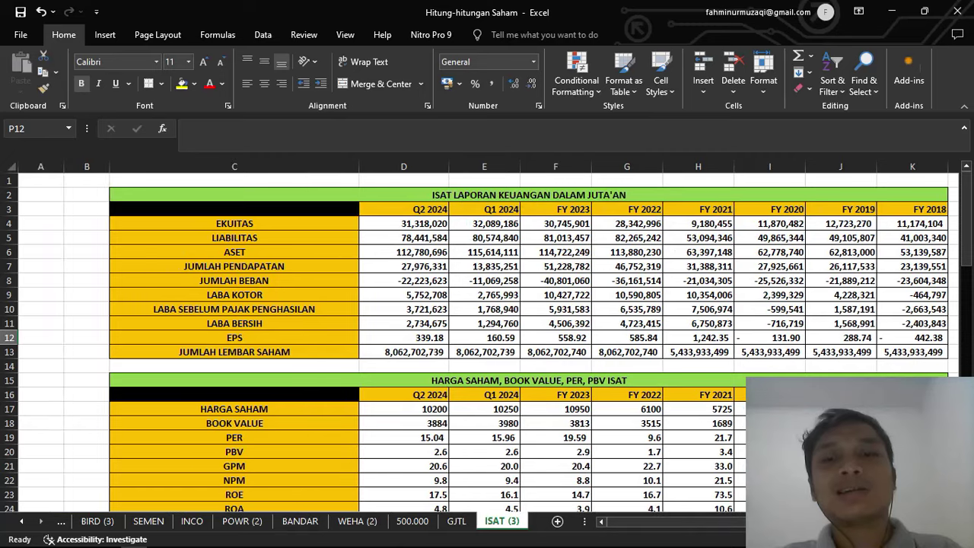
Inspect the DER formulas for FY 2018 and FY 2021 in the ISAT ratio table.
scroll(487, 343, "down", 2)
scroll(487, 343, "up", 1)
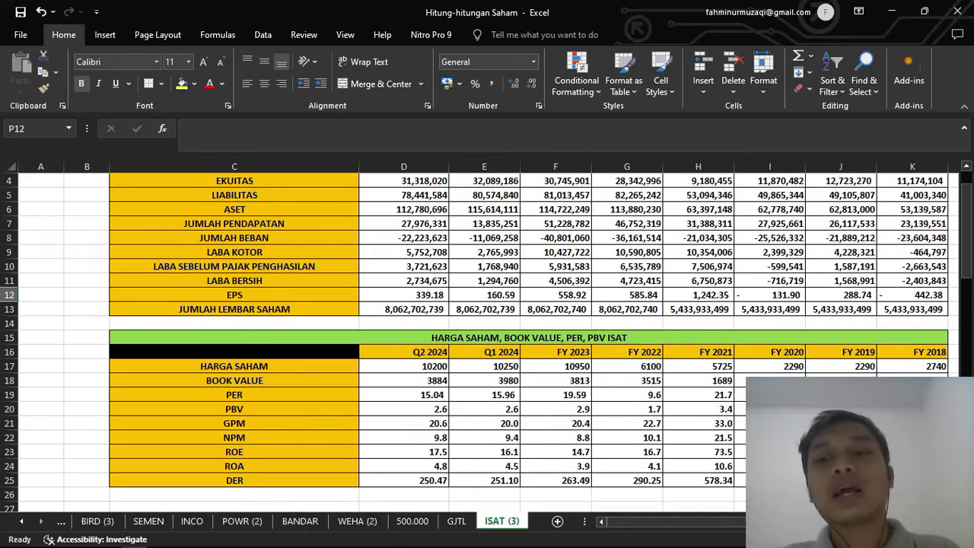
left_click(913, 480)
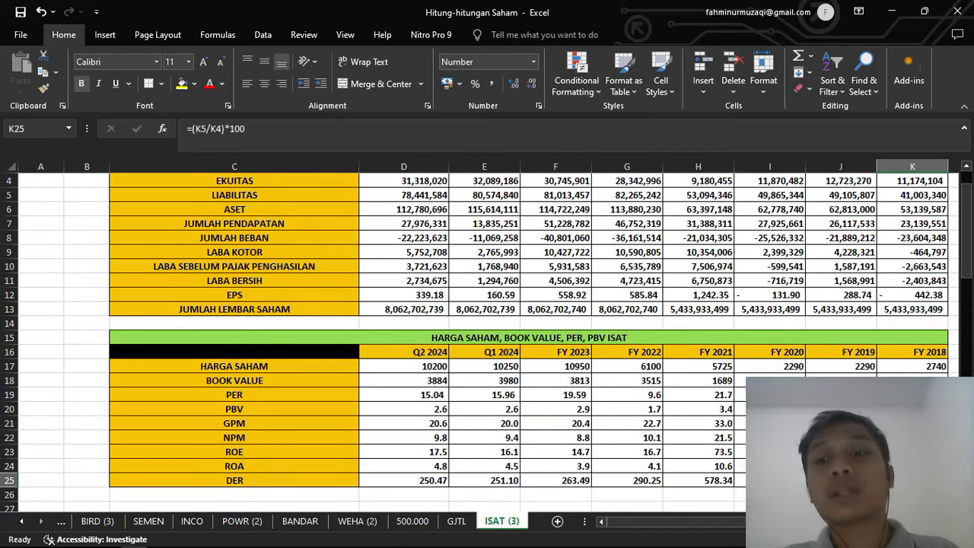
left_click(770, 480)
left_click(719, 482)
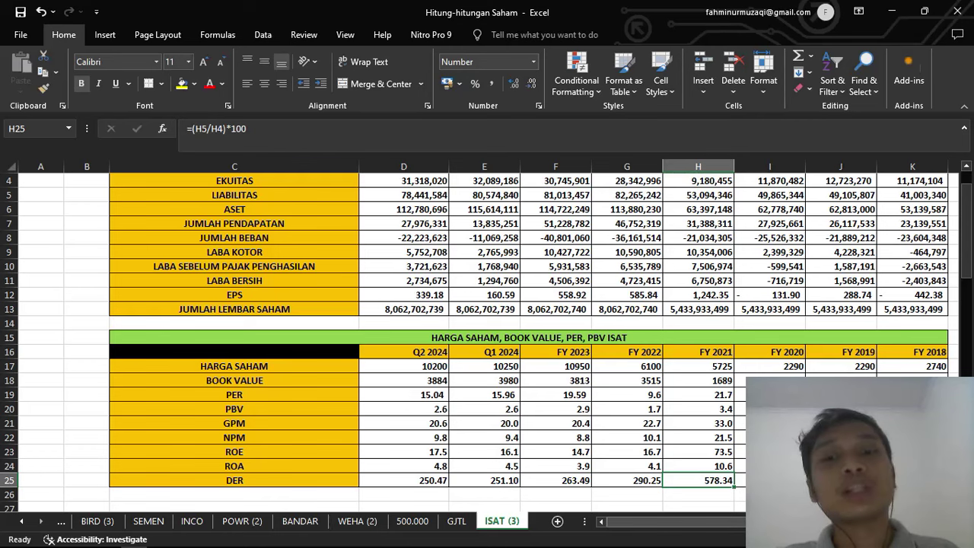
scroll(487, 334, "right", 4)
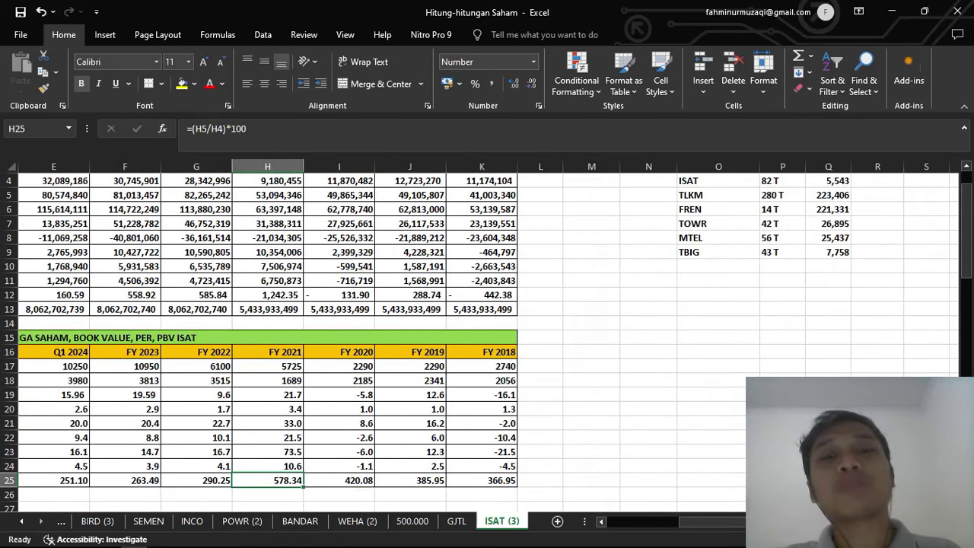
Examine the 2017 and 2016 income statement image below the ratio table, from revenue down to profit for the year.
scroll(698, 489, "down", 2)
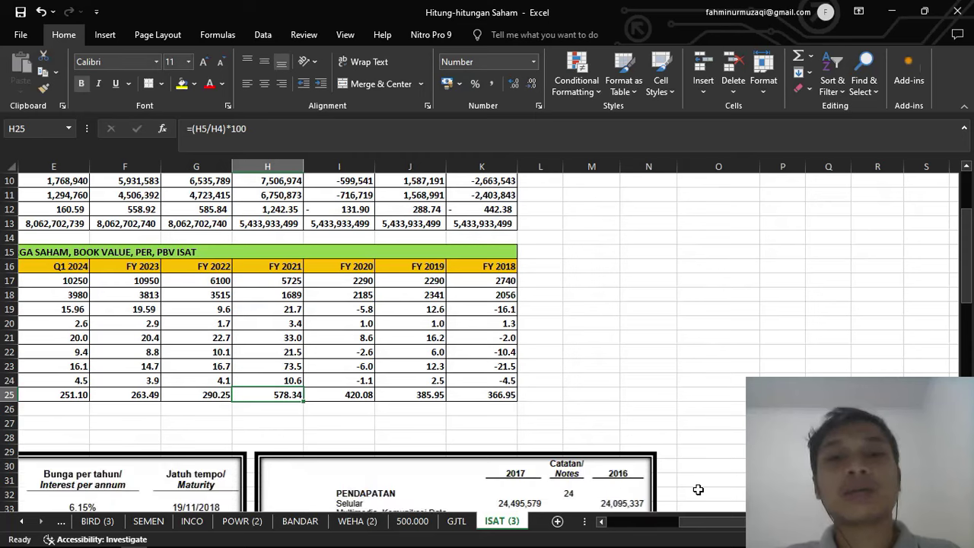
scroll(698, 489, "down", 2)
scroll(698, 489, "right", 1)
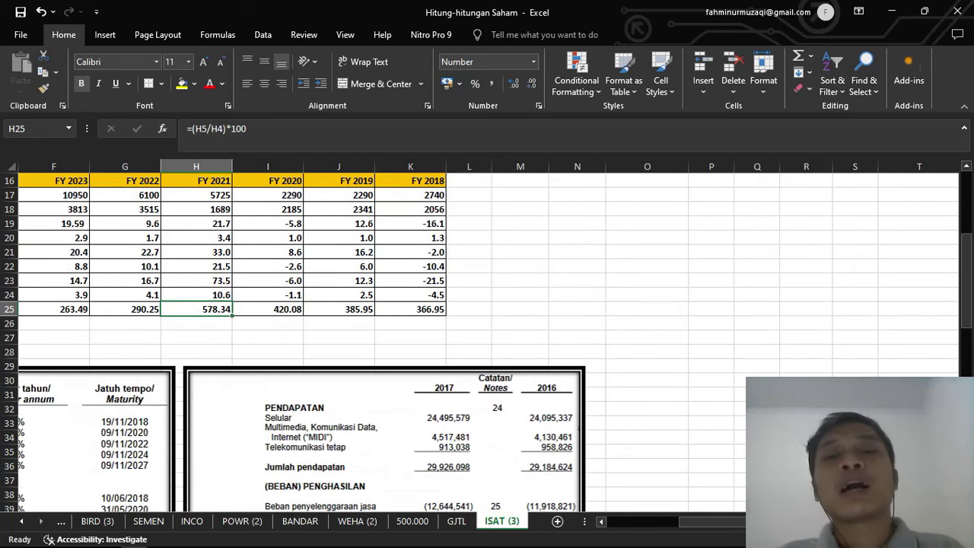
scroll(424, 320, "down", 3)
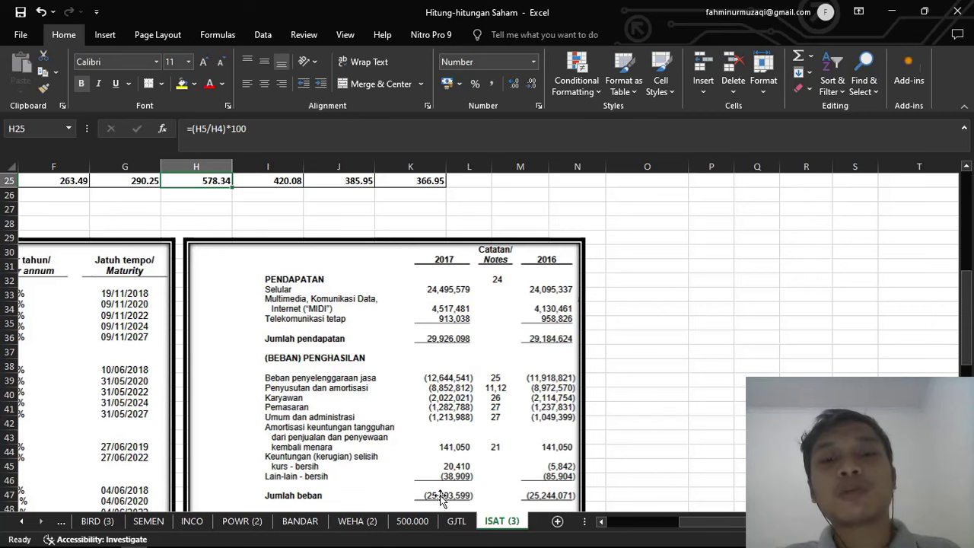
scroll(411, 350, "down", 1)
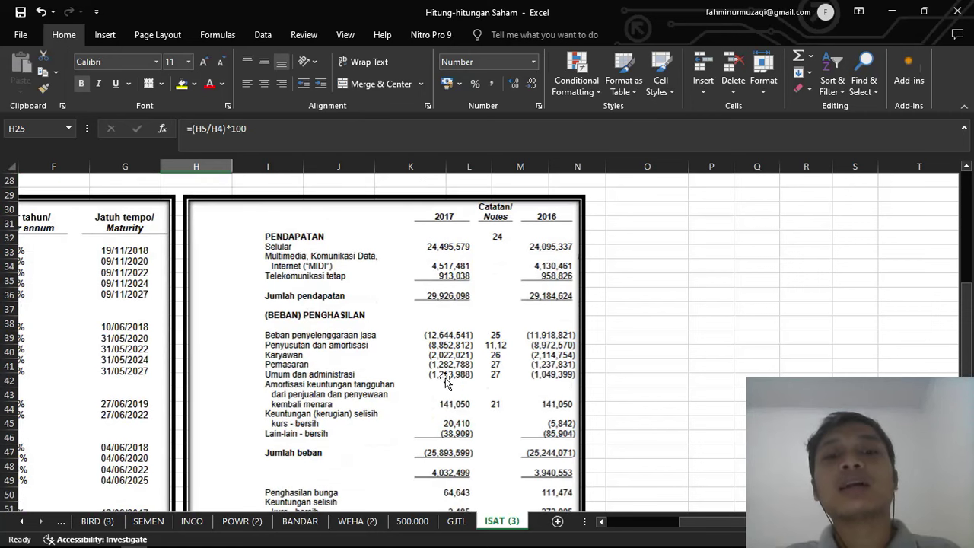
scroll(442, 449, "down", 2)
scroll(567, 409, "down", 1)
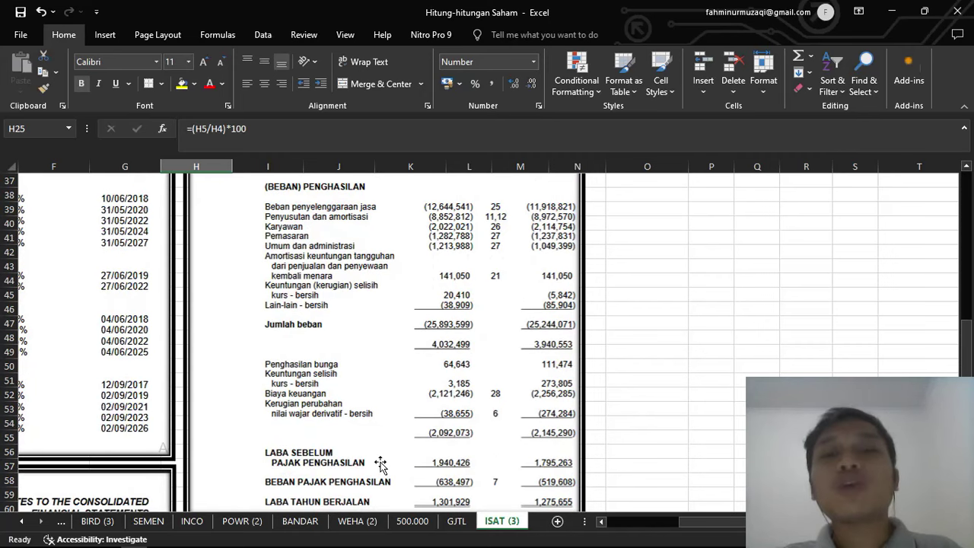
scroll(739, 407, "down", 1)
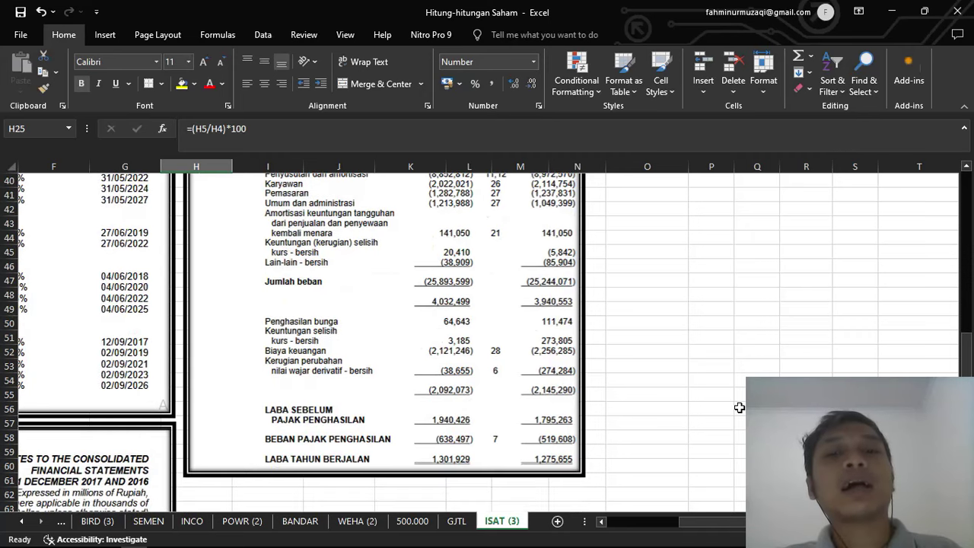
scroll(622, 404, "up", 6)
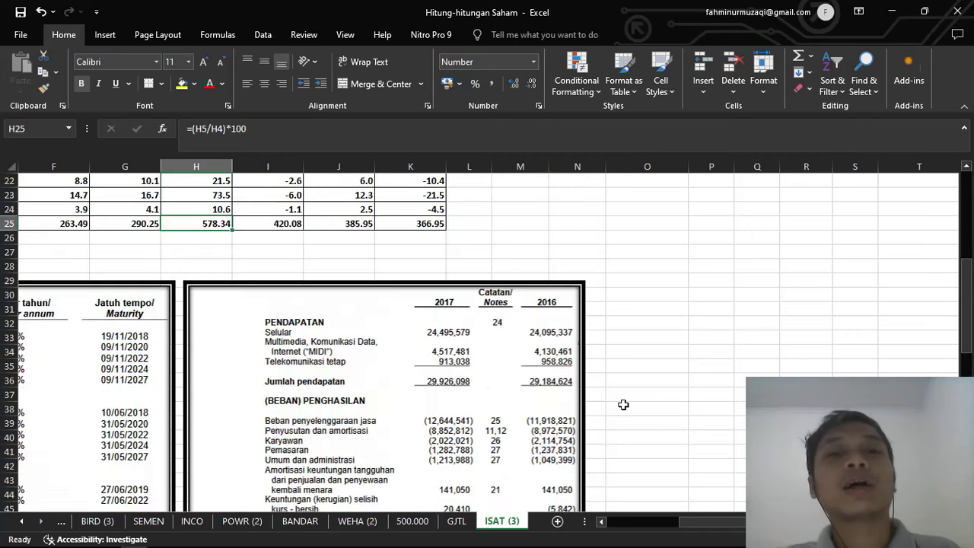
scroll(623, 404, "up", 7)
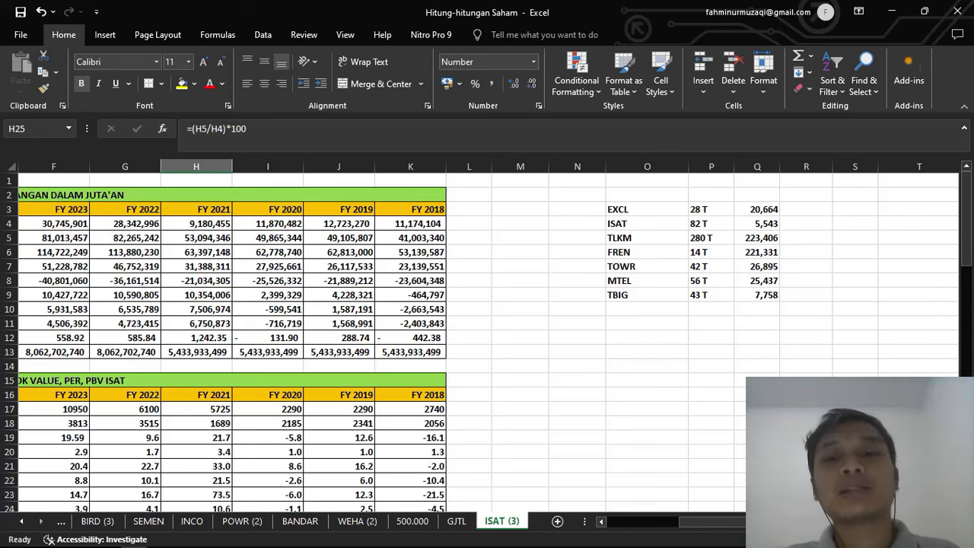
Inspect the FY 2018 EPS formula in the ISAT financial report table.
scroll(487, 342, "left", 1)
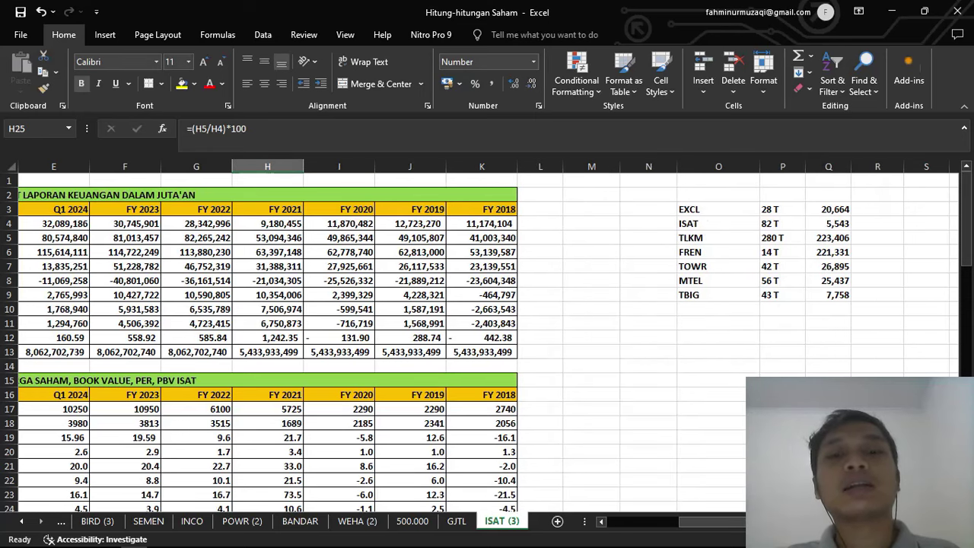
left_click(510, 338)
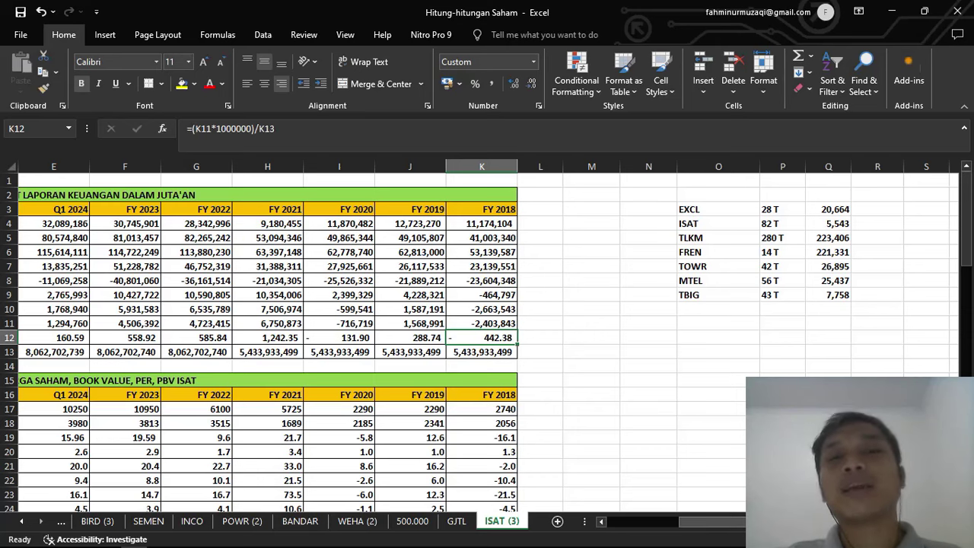
scroll(304, 342, "left", 2)
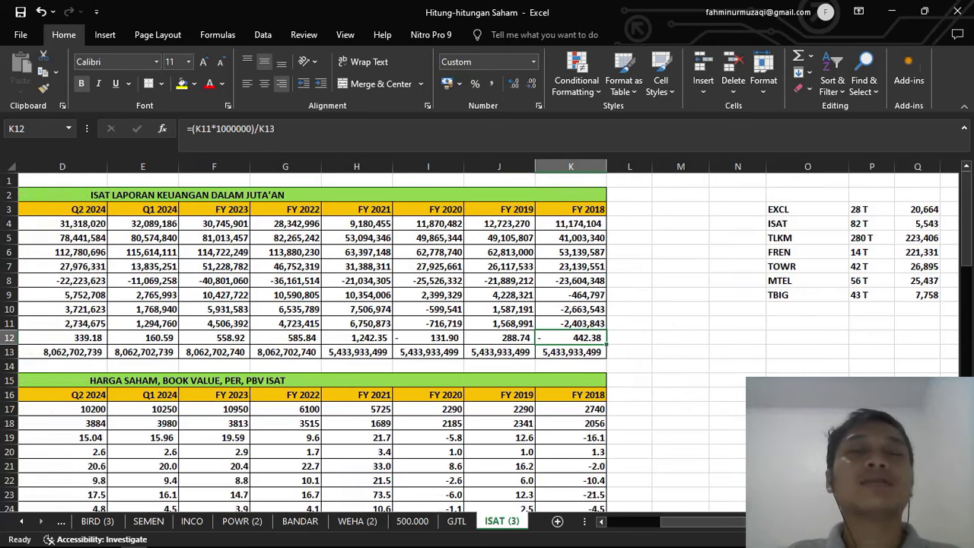
scroll(304, 343, "right", 1)
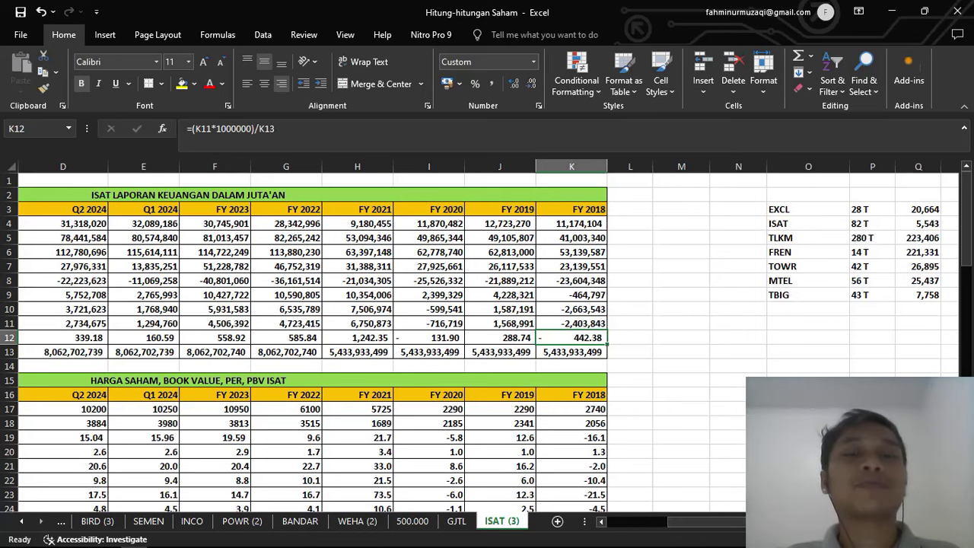
Revisit the 2017 and 2016 income statement, then view the 30 June 2024 income statement PDF in Firefox and return to Excel.
scroll(487, 342, "down", 3)
scroll(796, 347, "down", 4)
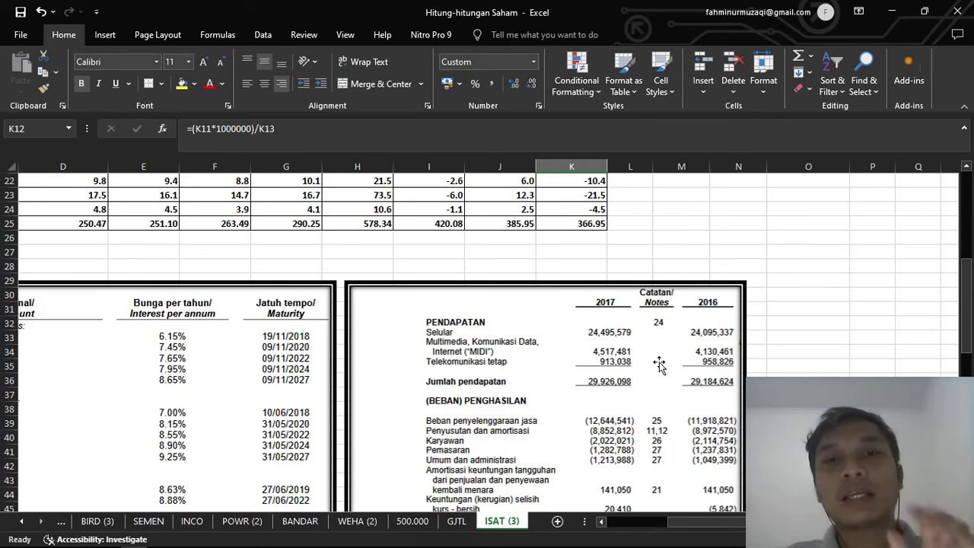
key("alt+Tab")
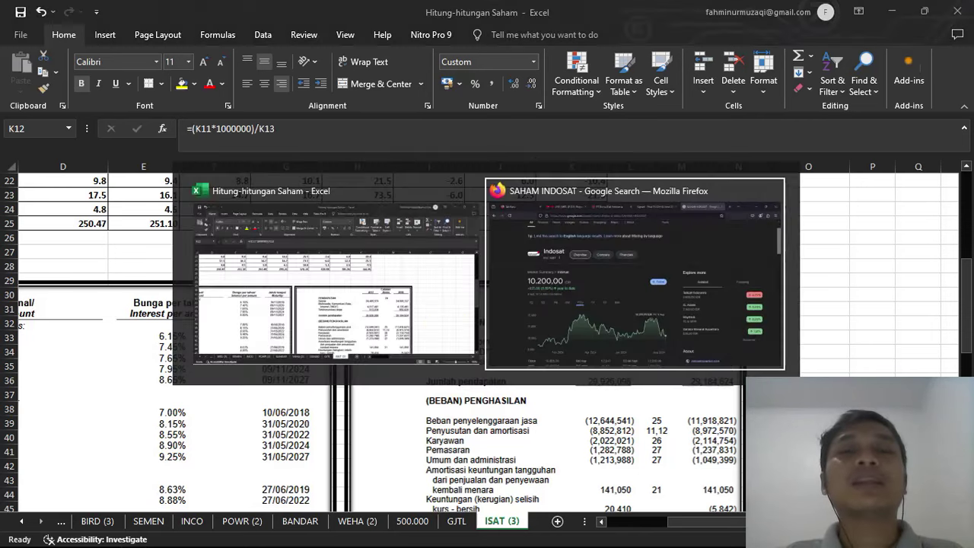
left_click(587, 21)
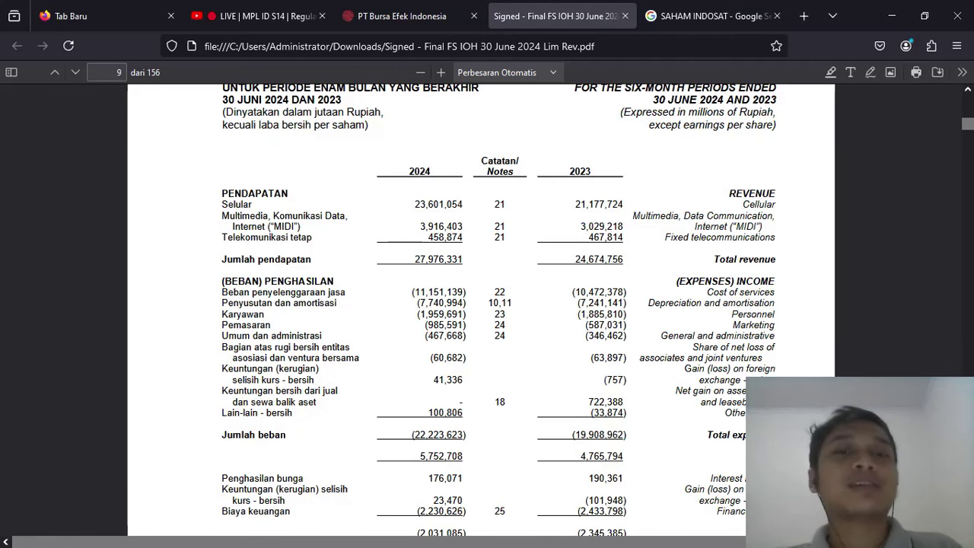
key("alt+Tab")
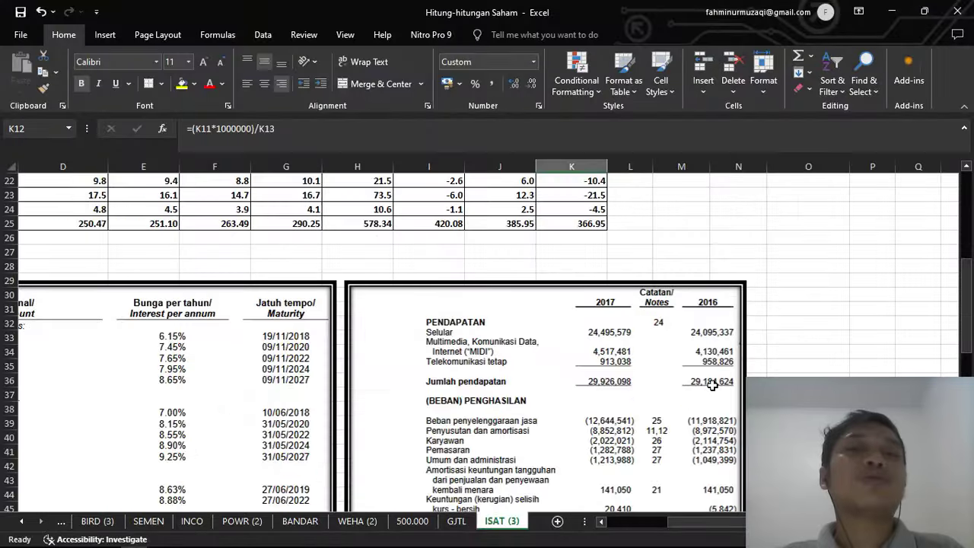
Review the ISAT financial report and ratio tables from FY 2018 to Q2 2024.
scroll(705, 387, "up", 7)
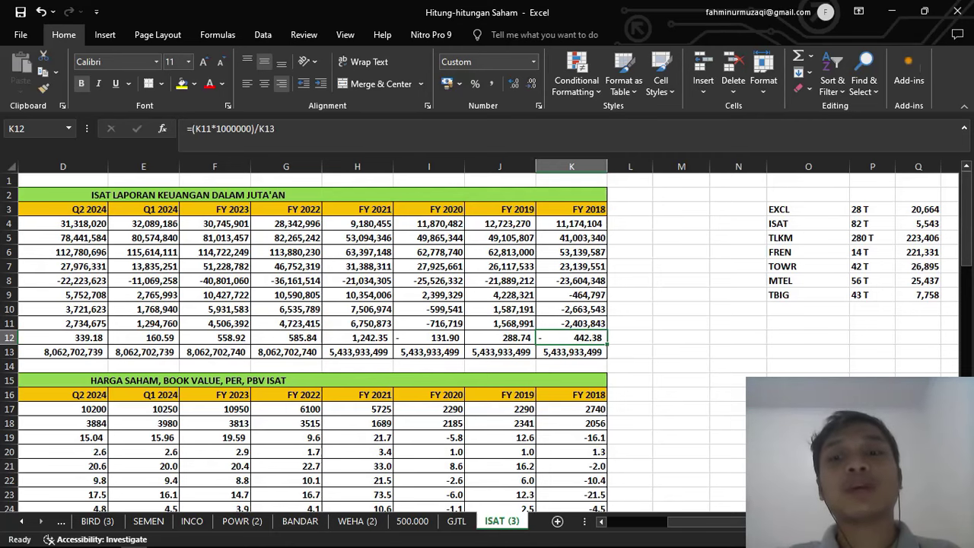
scroll(447, 335, "left", 1)
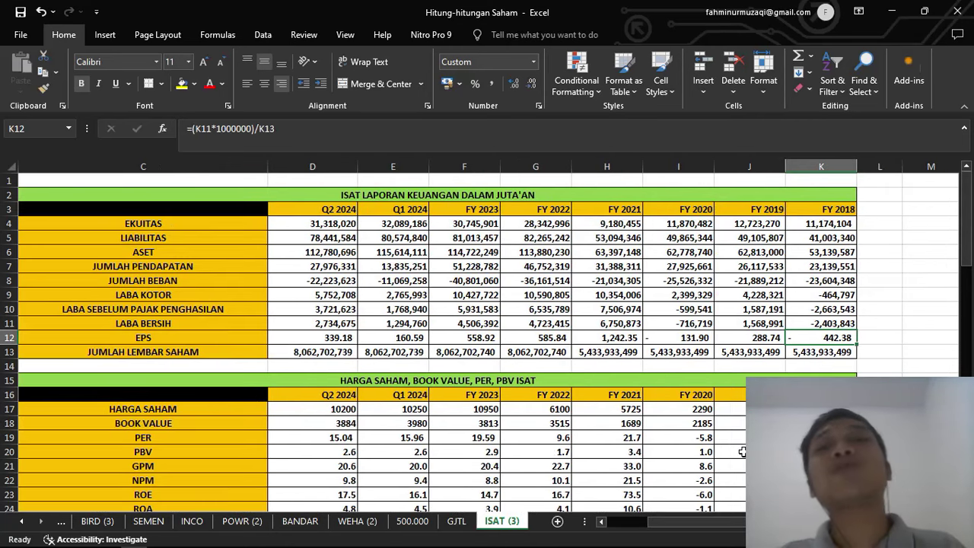
scroll(744, 448, "down", 2)
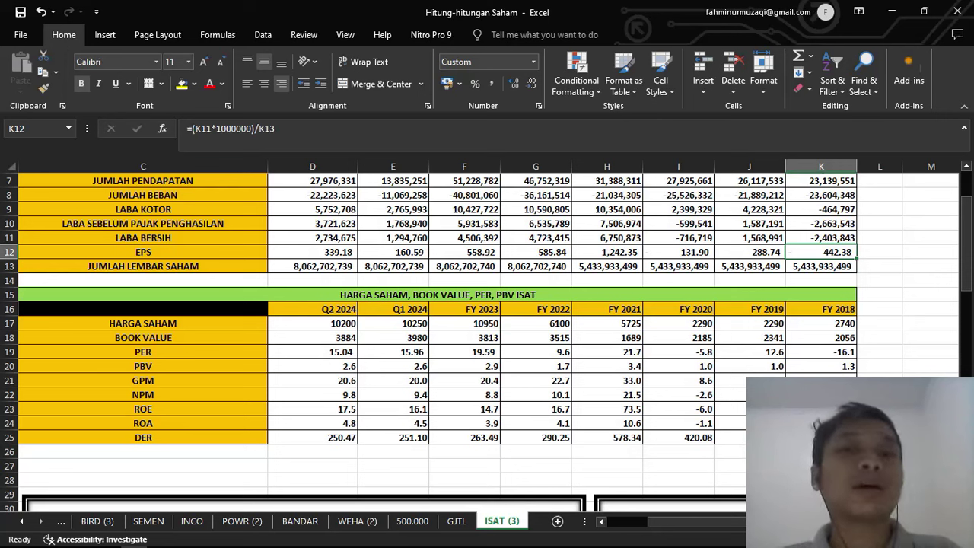
scroll(624, 293, "up", 2)
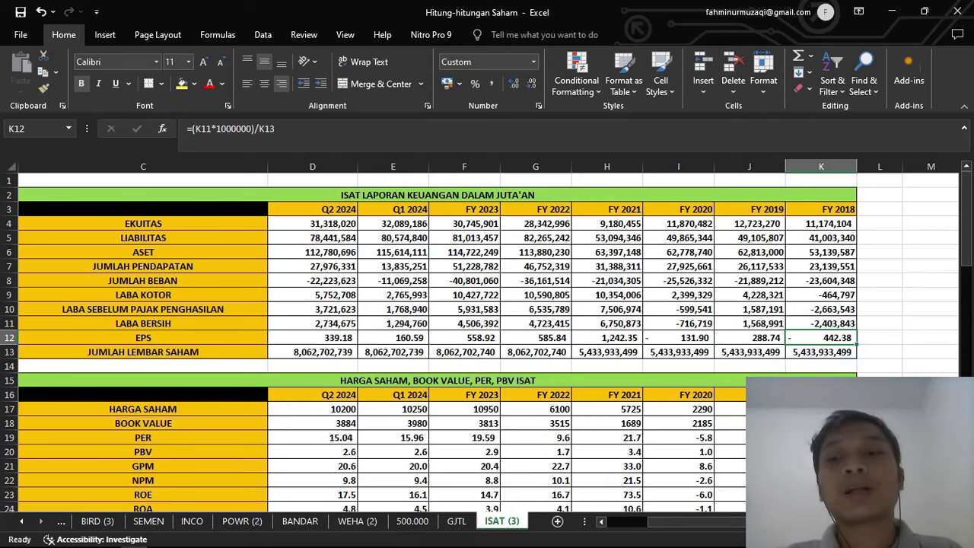
Write the note "DPR ISAT KE DEPAN AKAN MEMBAGIKAN SEKITAR 50%" in cell O13.
scroll(488, 343, "right", 2)
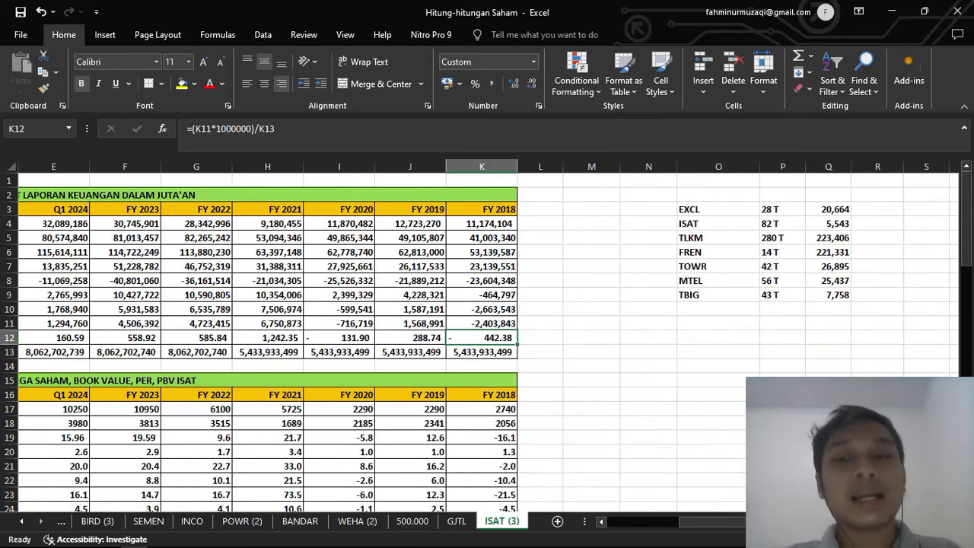
left_click(715, 353)
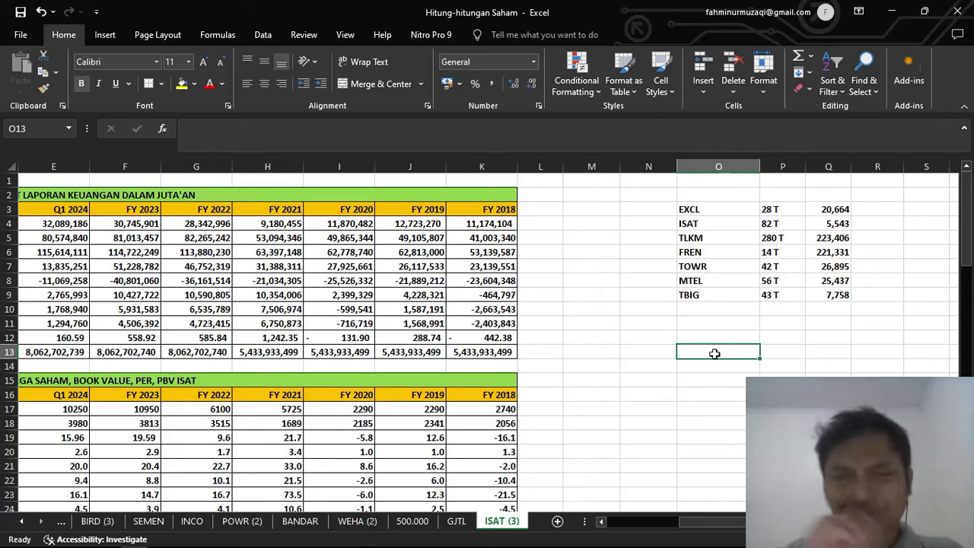
type("DPR")
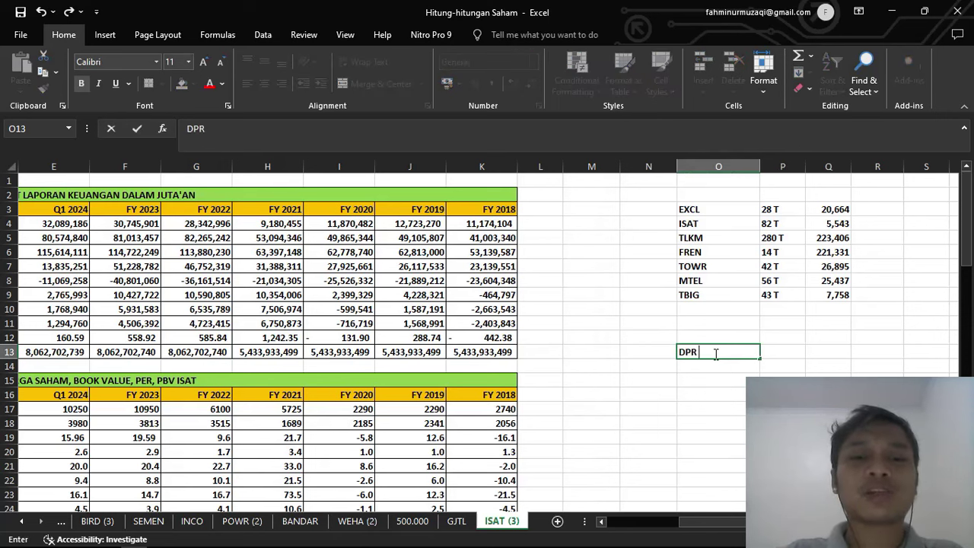
type(" ISAT KE DEPAN")
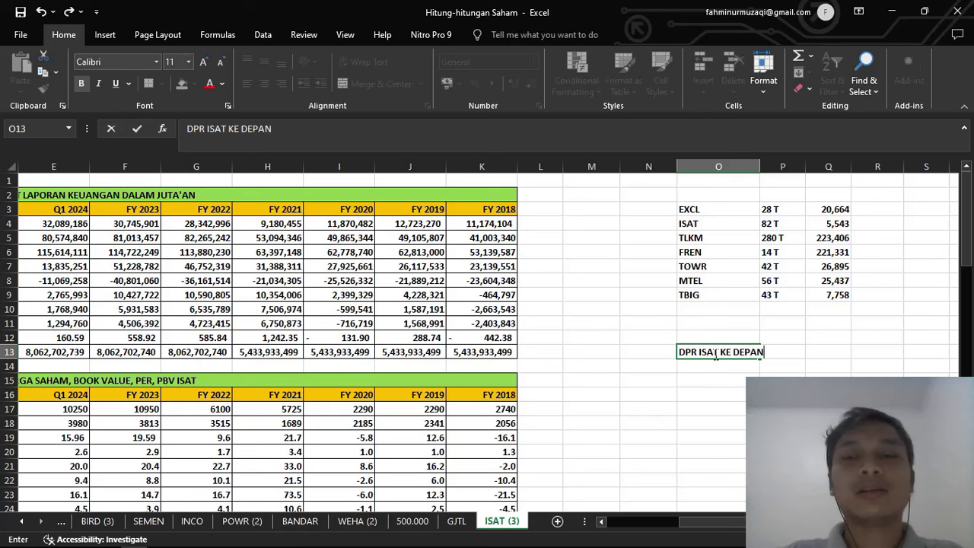
type(" B")
key("BackSpace")
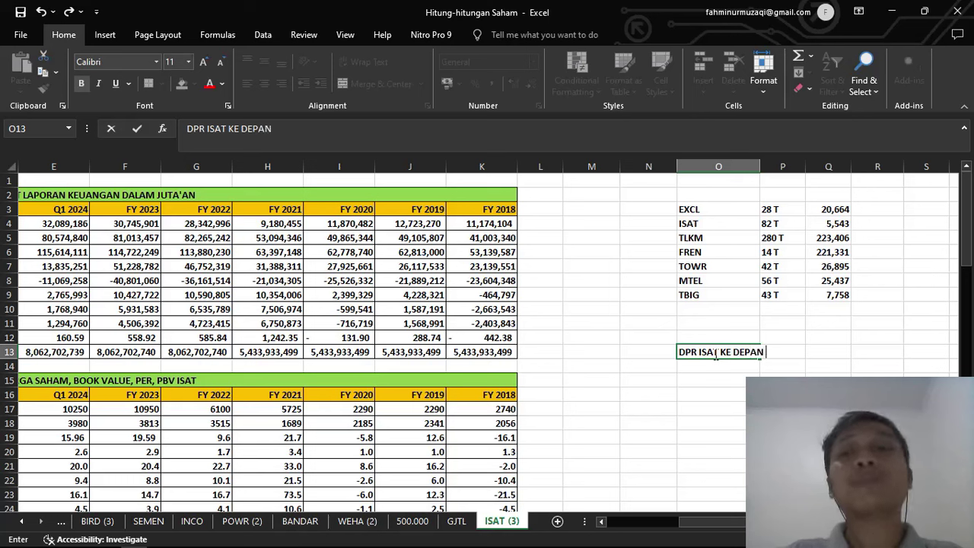
type("AKAN")
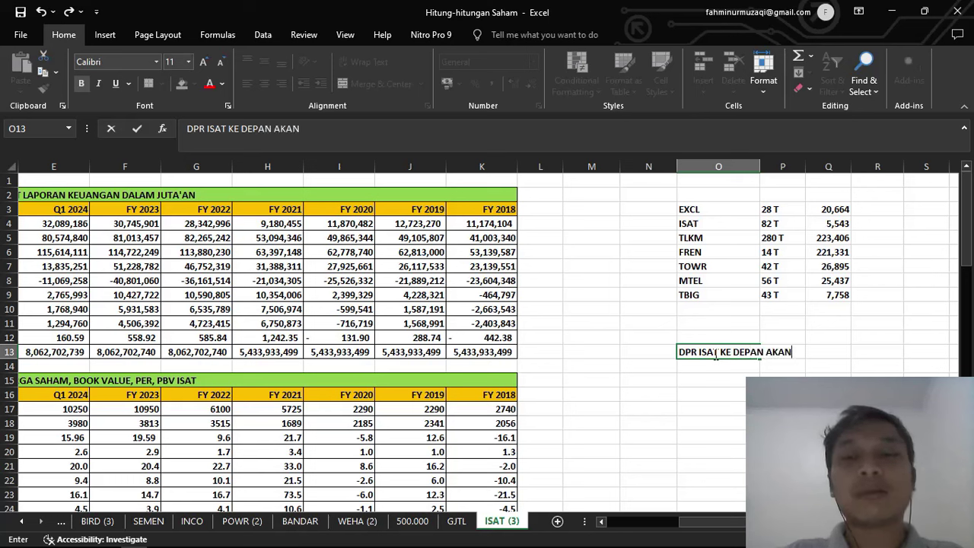
type(" MEMBAGIKAN SEK")
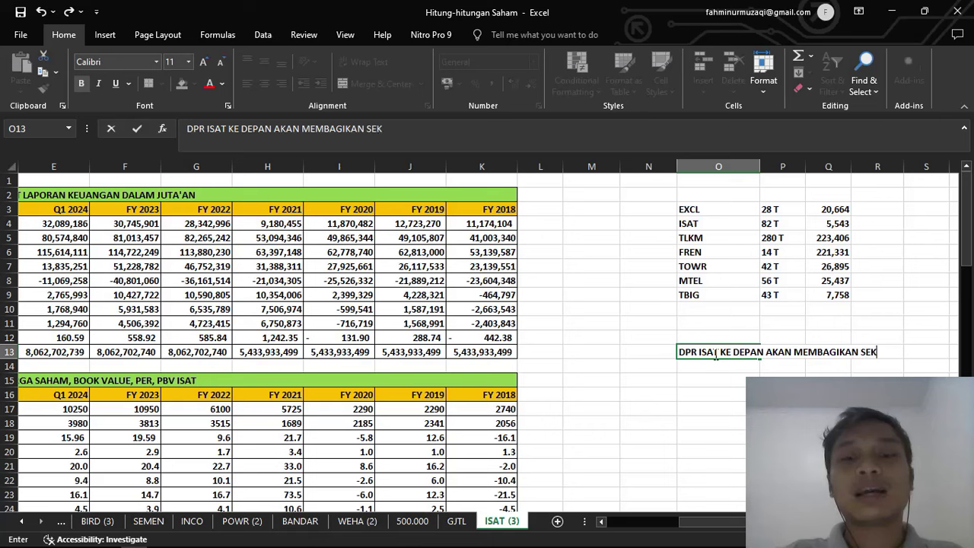
type("ITAR 50%")
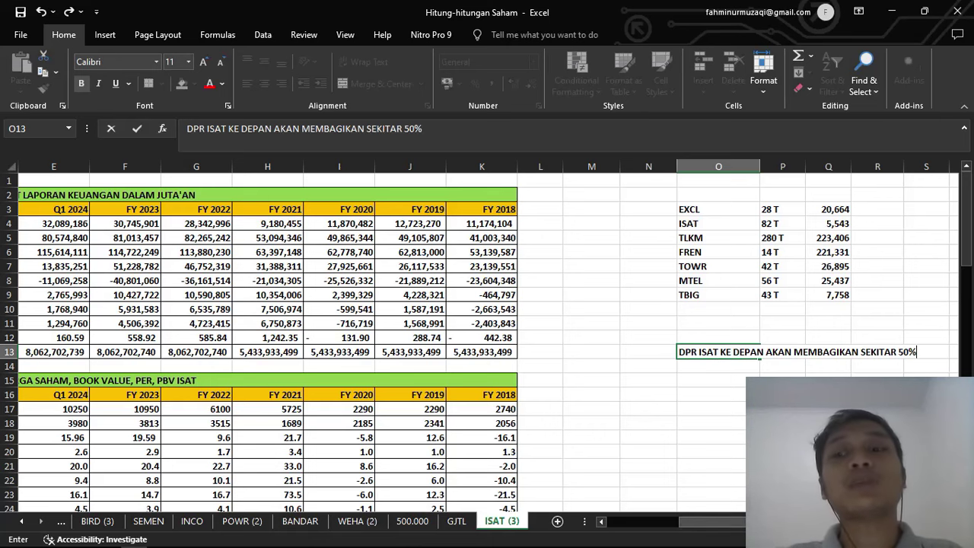
Examine the share price, book value and ratio rows of the ISAT table across all periods.
scroll(487, 335, "right", 3)
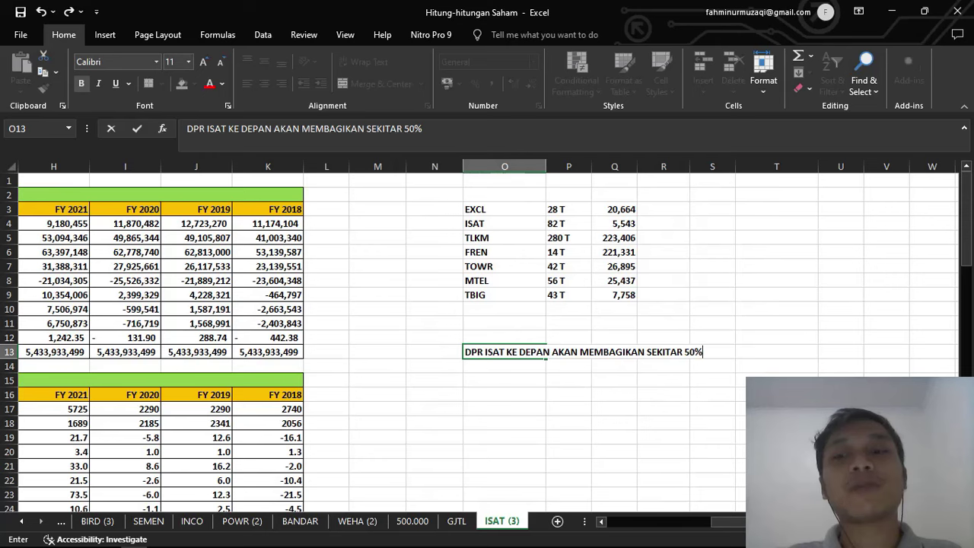
scroll(715, 487, "left", 5)
scroll(715, 487, "down", 4)
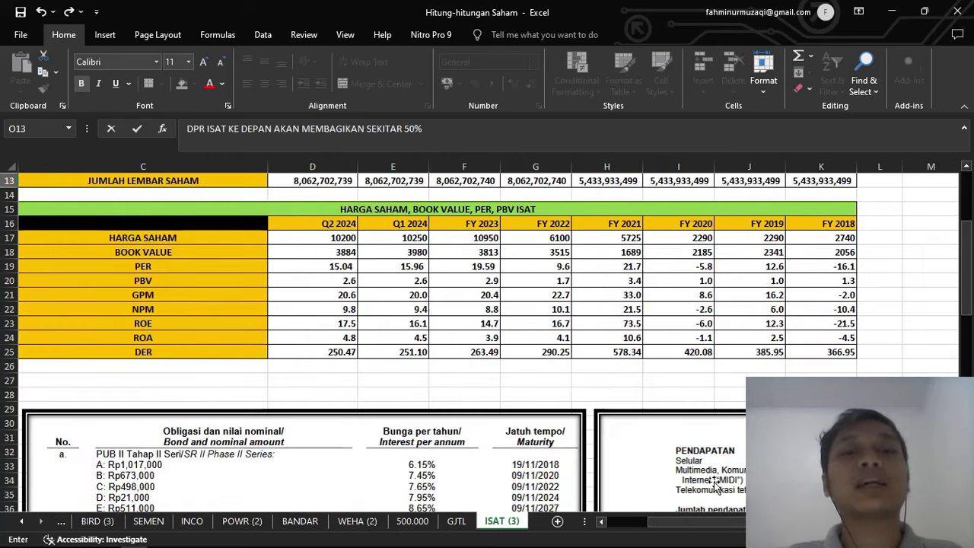
scroll(588, 440, "up", 1)
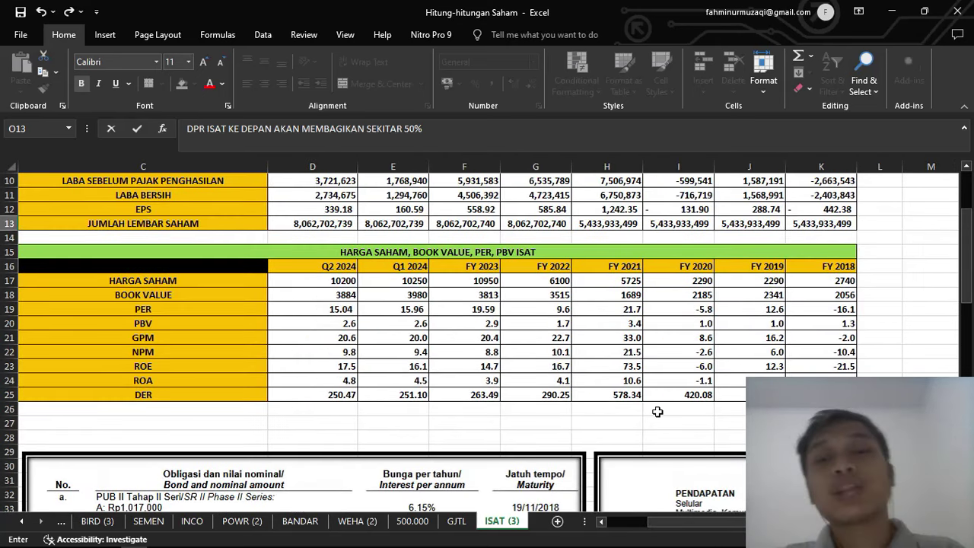
Switch to the 30 June 2024 report PDF in Firefox and examine equity and liabilities in the statement of financial position.
scroll(670, 411, "down", 7)
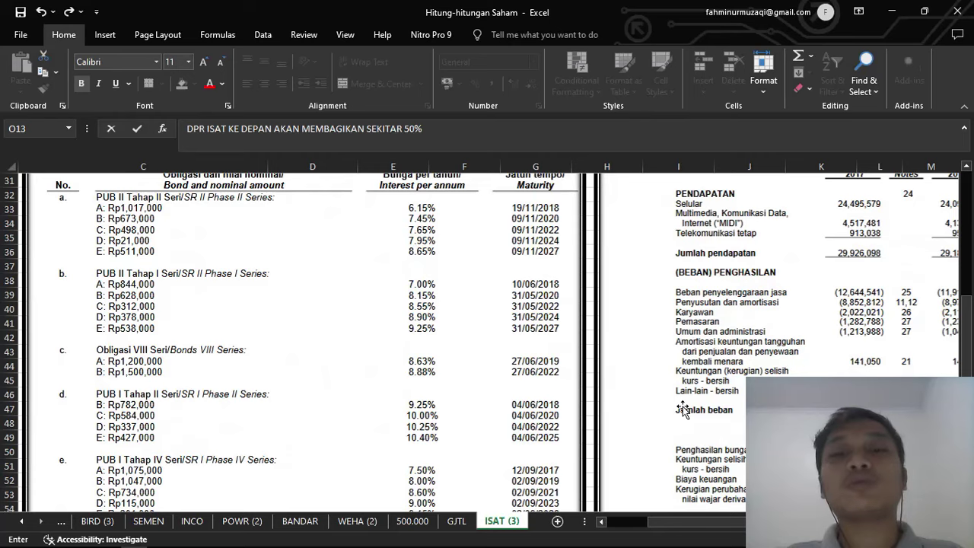
key("alt+Tab")
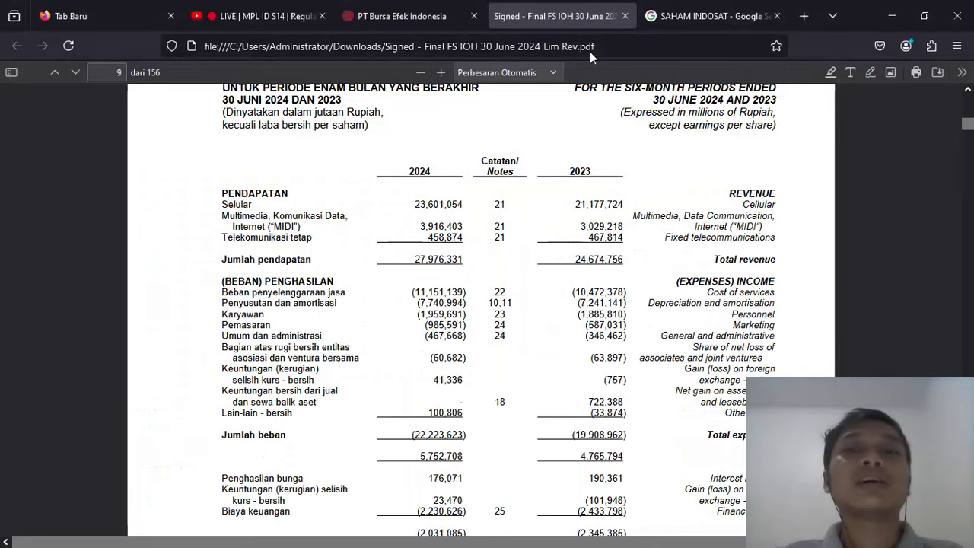
scroll(645, 291, "up", 5)
scroll(645, 291, "up", 8)
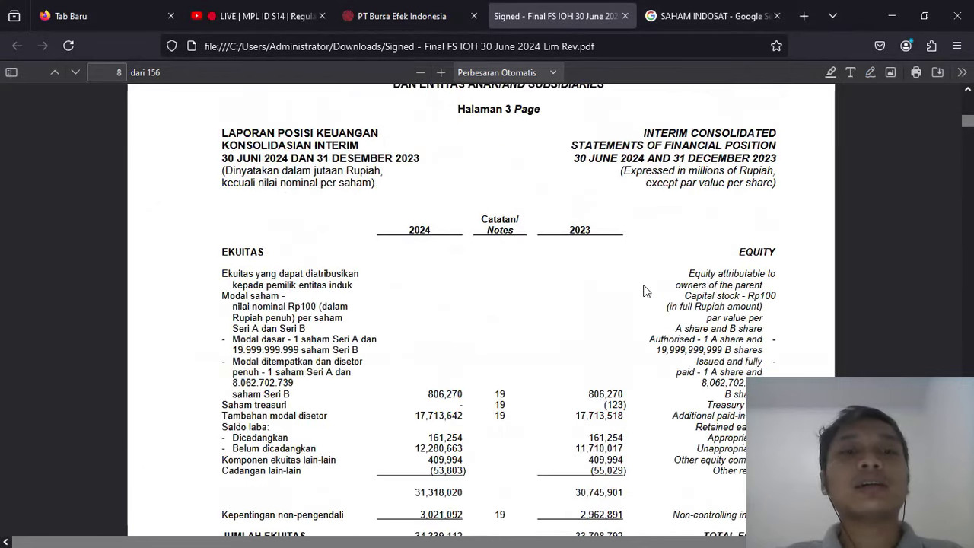
scroll(644, 291, "up", 5)
scroll(579, 320, "down", 2)
scroll(424, 270, "up", 1)
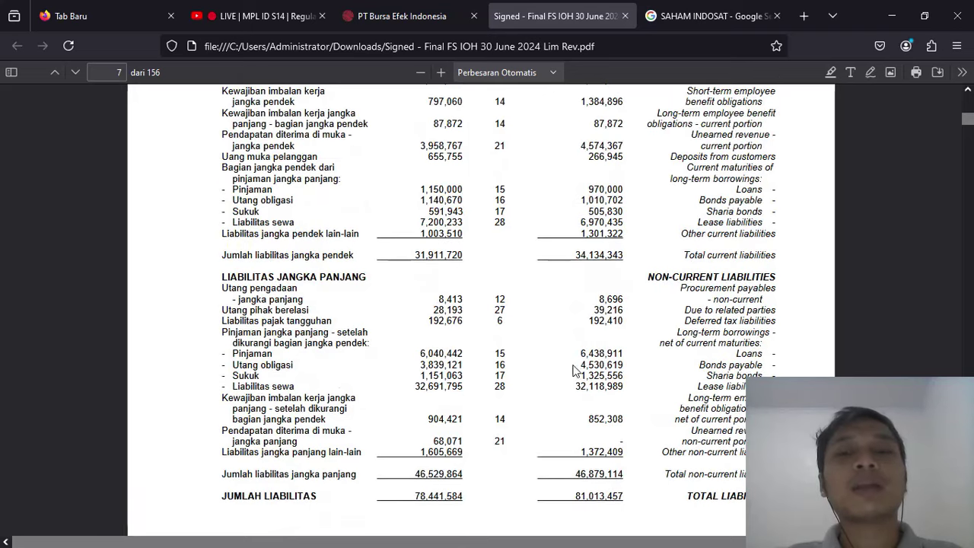
Return to Excel and review the ISAT ratio rows and the financial report table above them.
key("alt+Tab")
scroll(742, 386, "up", 4)
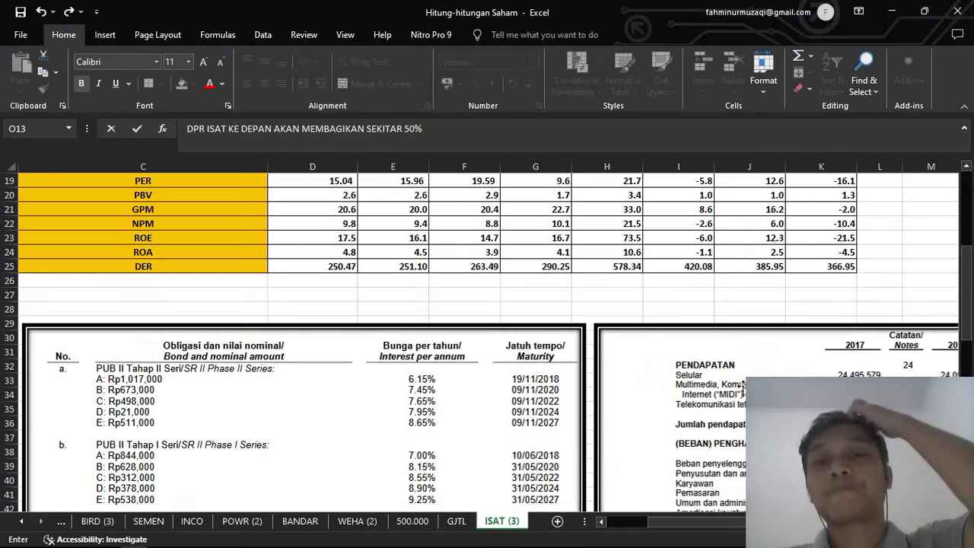
scroll(743, 386, "up", 3)
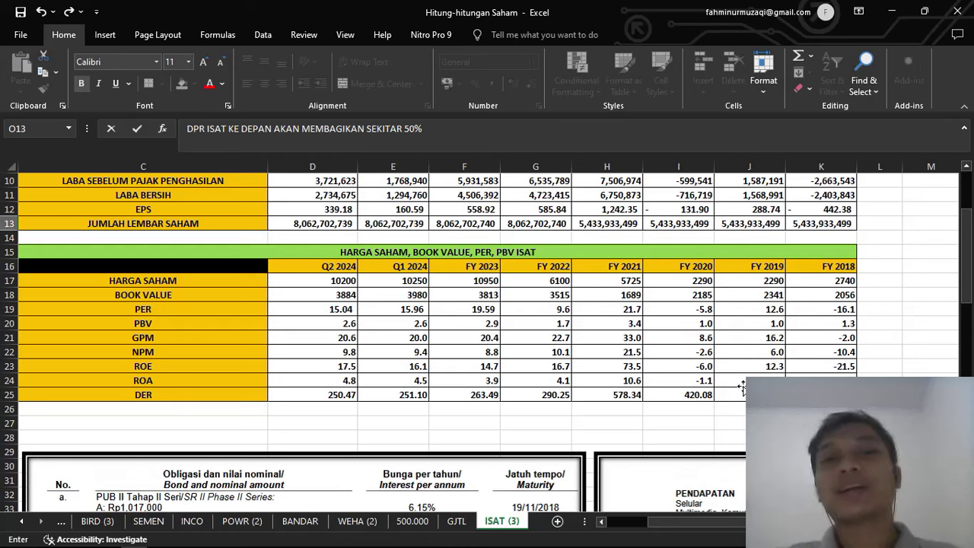
scroll(742, 386, "up", 2)
scroll(742, 386, "up", 1)
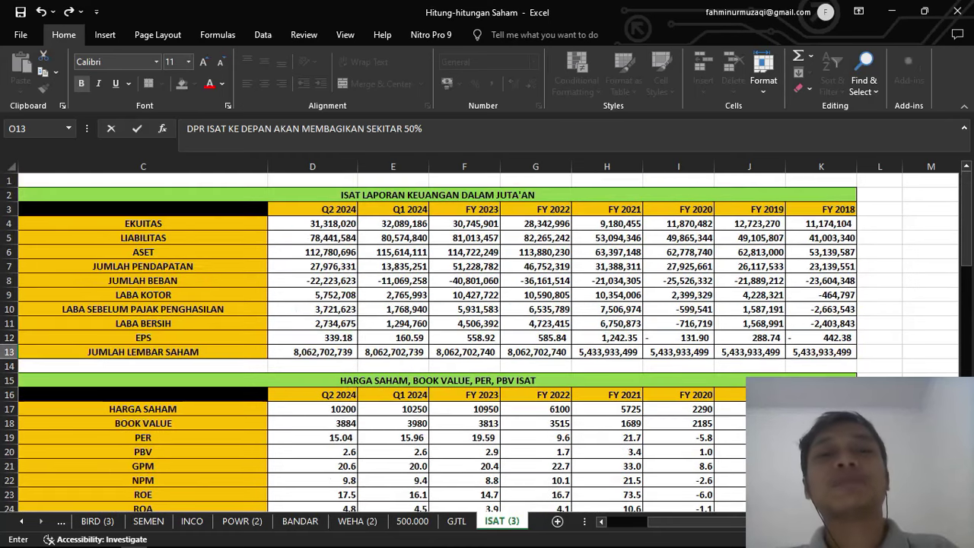
Write the note "SUDAH MULAI TERLIHAT HASIL DARI MENYEHATKAN KEUANGAN" in cell O15, continued with "DAN EFISIENSI" in O16.
scroll(487, 335, "right", 1)
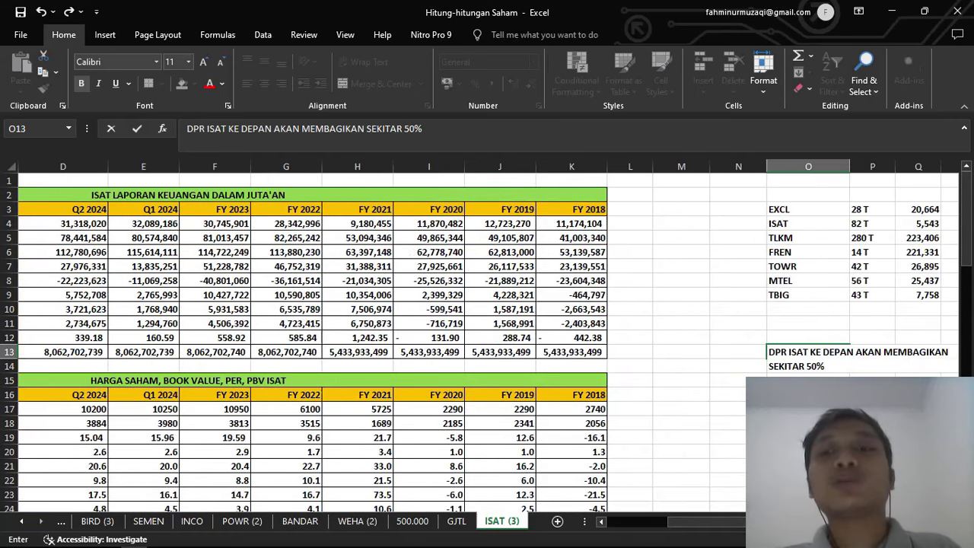
key("Return")
type("SUDAH")
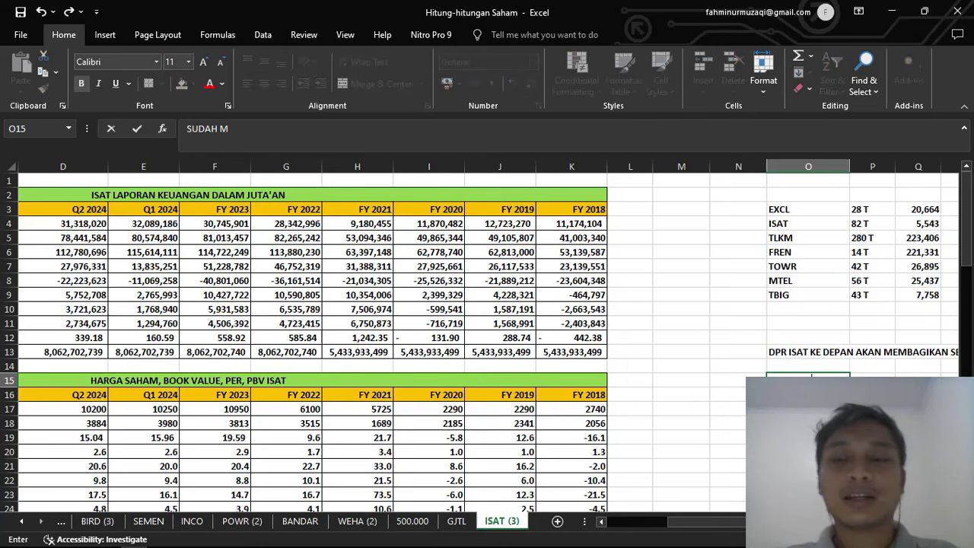
type(" M")
scroll(532, 355, "right", 4)
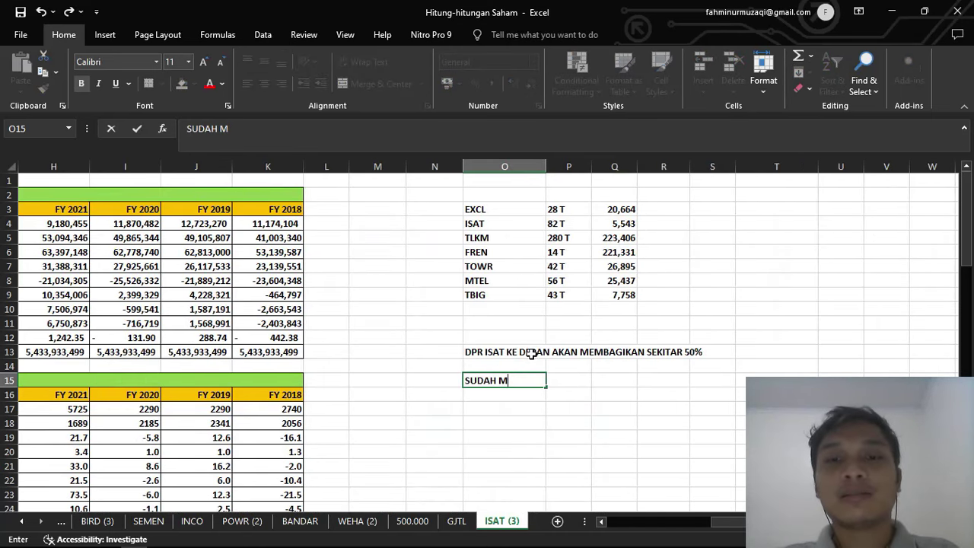
type("ULAI TER")
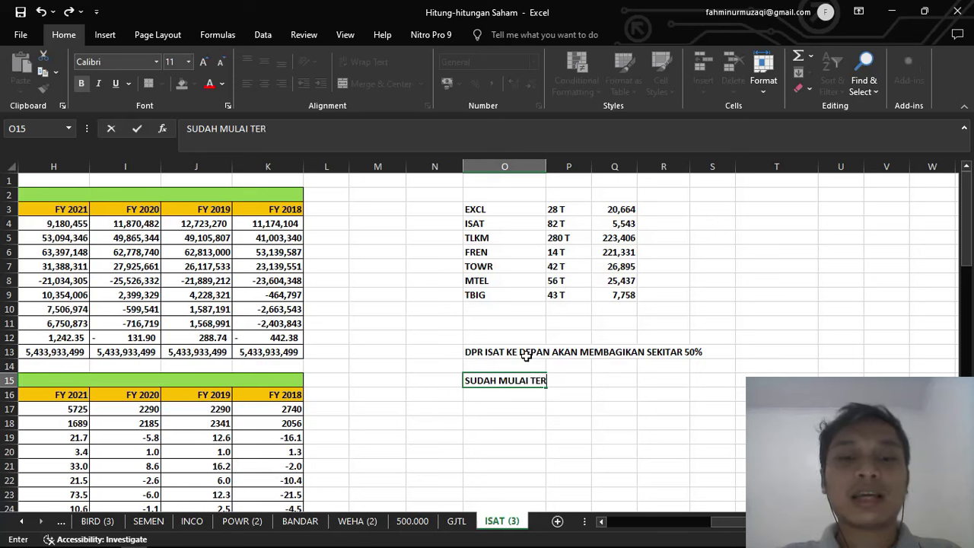
type("LIHAT HASIL DA")
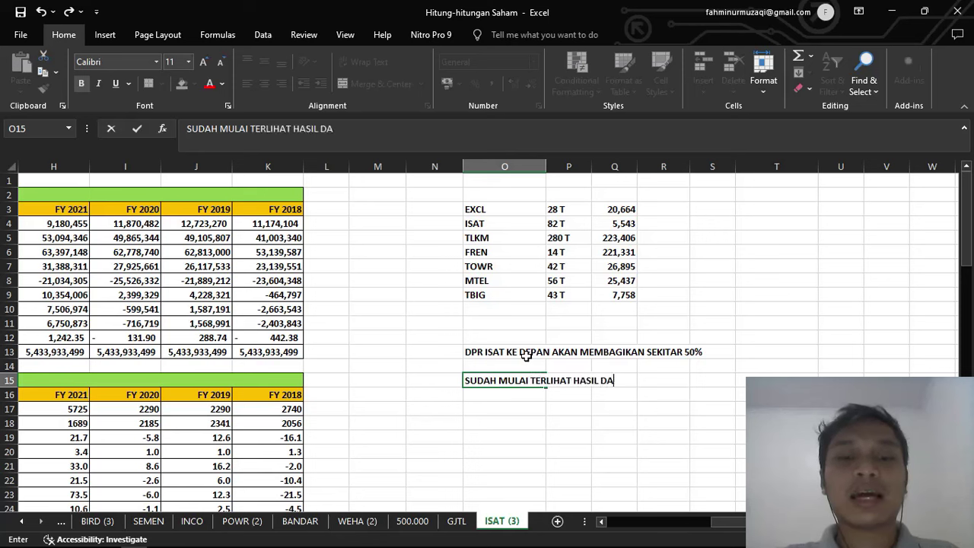
type("RI MENYEHATKAN")
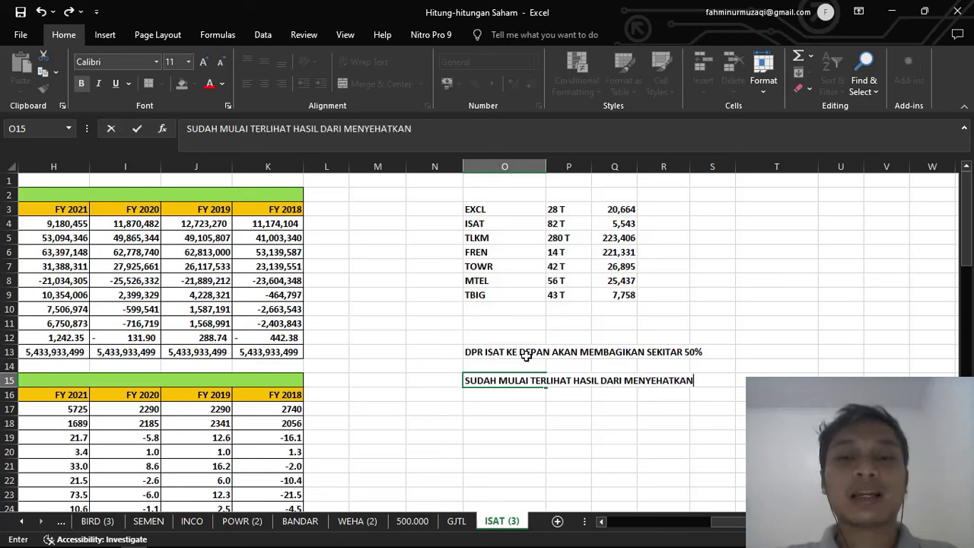
type(" KEUANGAN")
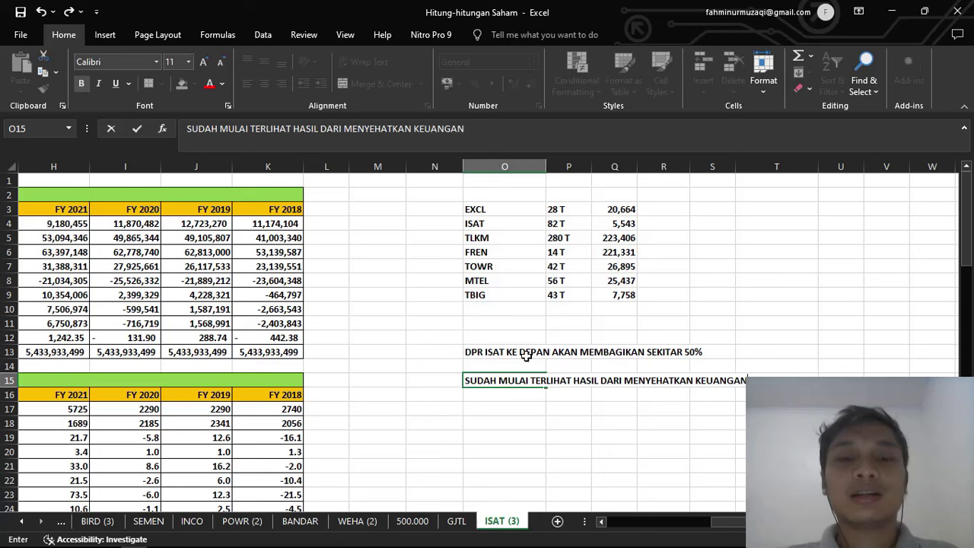
key("Return")
type("DAN EFIS")
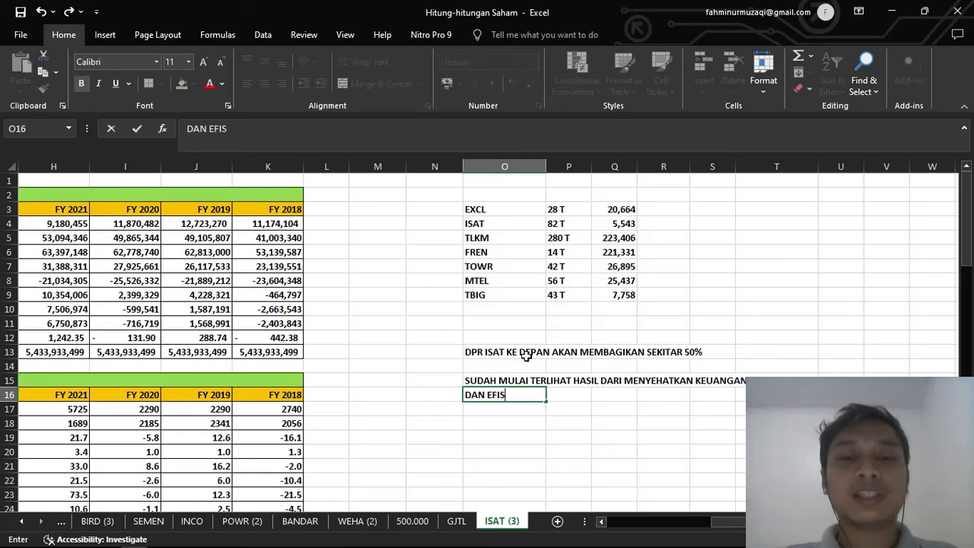
type("IENSI")
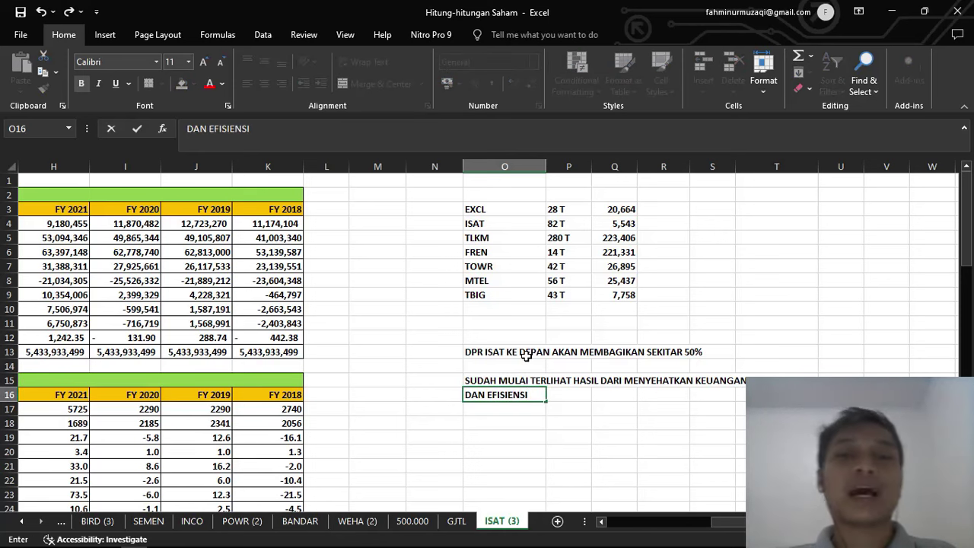
Look over the ISAT tables, then switch to Firefox and examine the current liabilities and income statement in the June 2024 report PDF.
left_click_drag(729, 523, 683, 528)
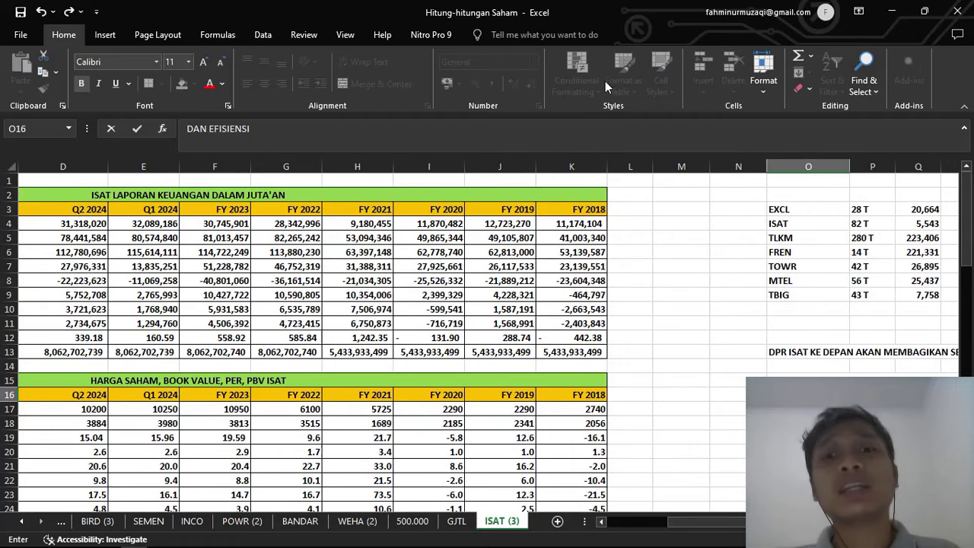
scroll(781, 320, "down", 1)
scroll(756, 325, "up", 1)
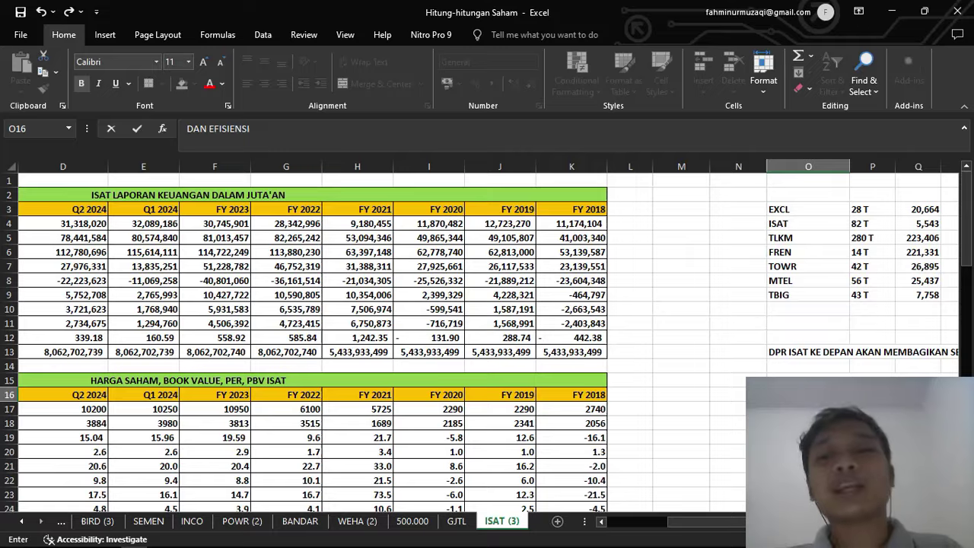
key("alt+Tab")
scroll(692, 407, "up", 4)
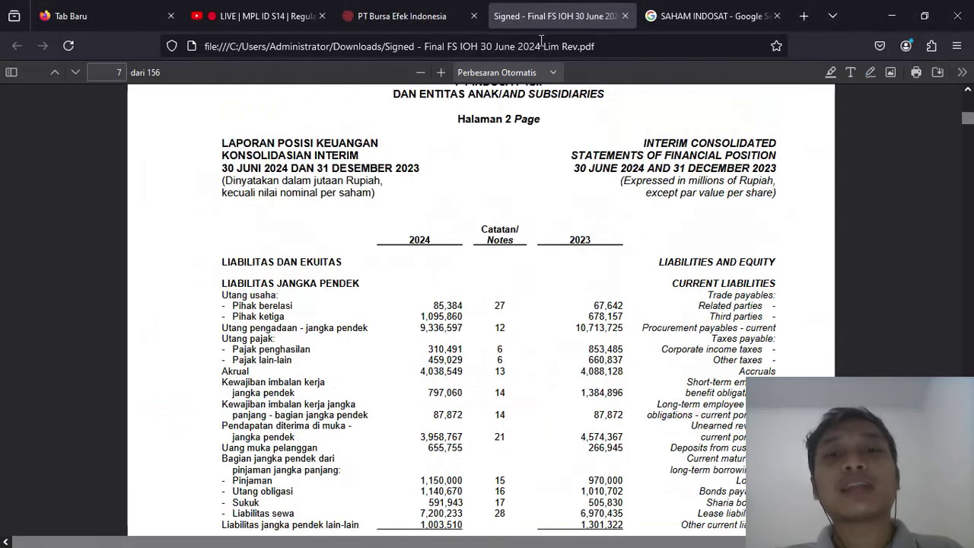
scroll(797, 308, "down", 20)
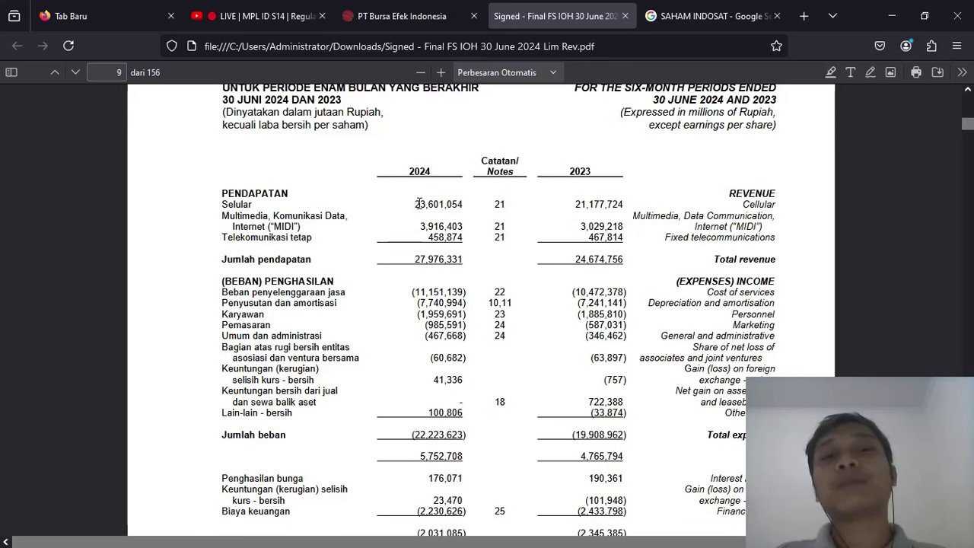
Return to Excel and write "NVIDIA" in cell O18 and "AI CLOUD" in cell O19.
key("alt+Tab")
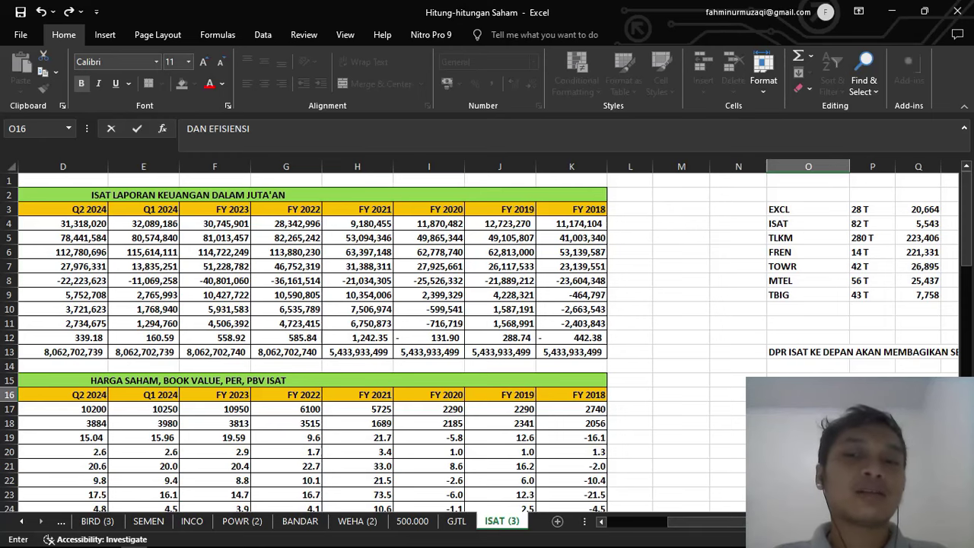
scroll(487, 343, "right", 4)
left_click(840, 452)
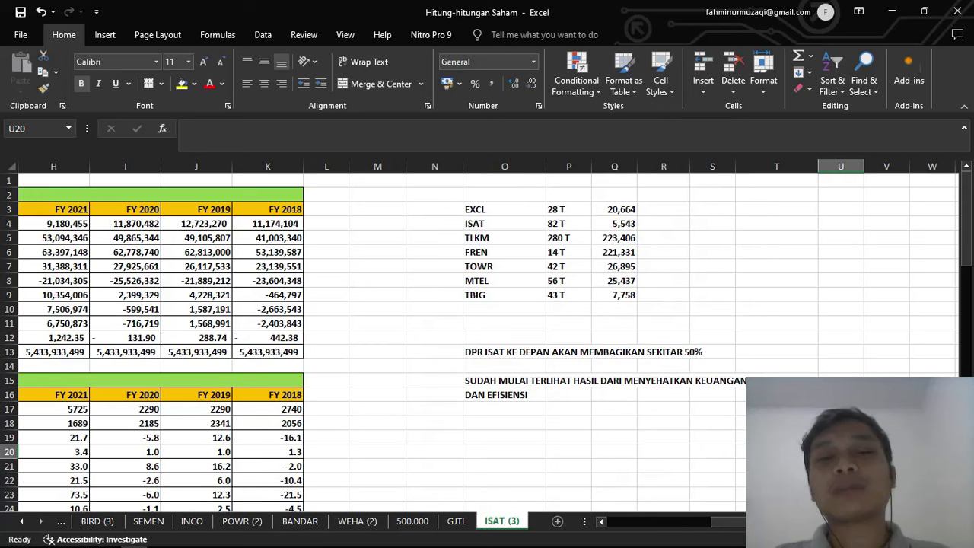
left_click(500, 418)
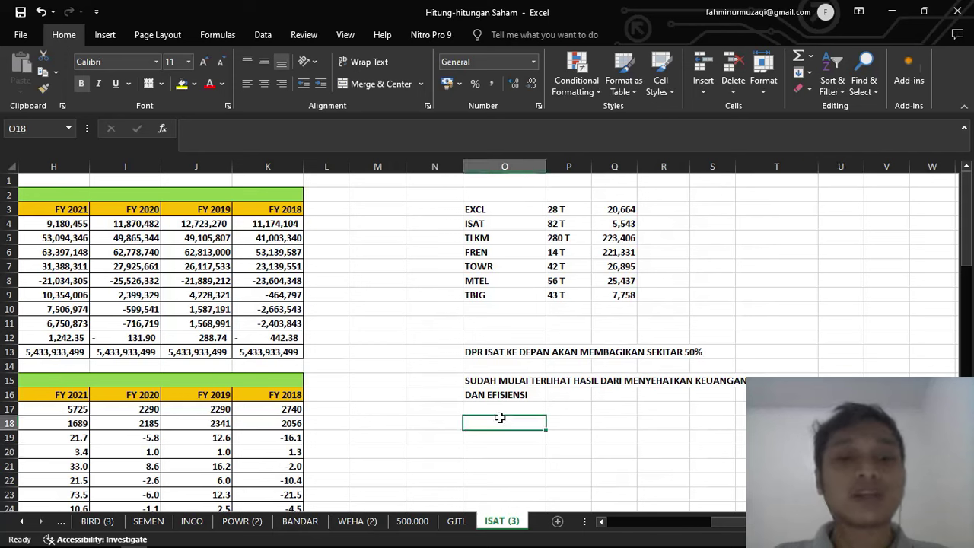
type("NVIDIA")
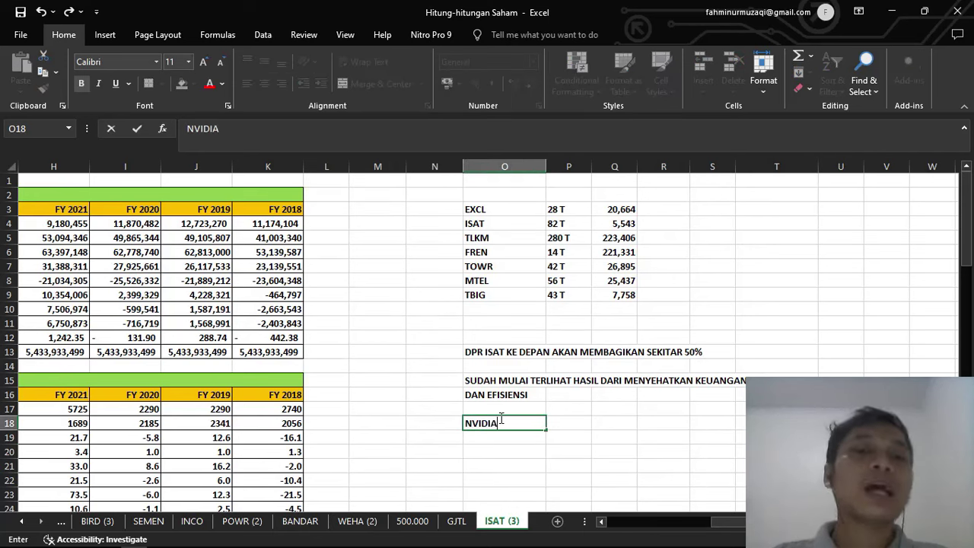
key("Return")
type("AI")
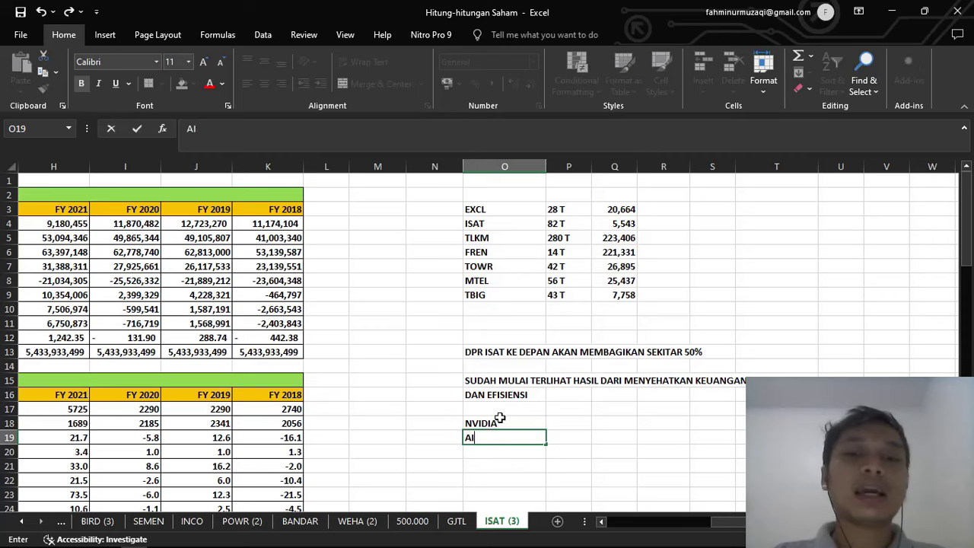
type(" CLOUD")
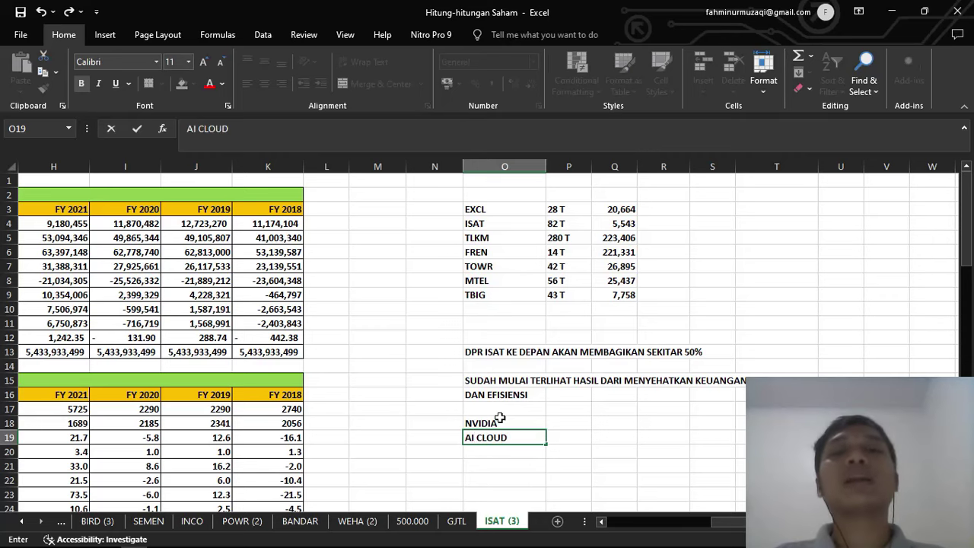
Switch to Firefox and look through the notes on the company's establishment and business activities in the June 2024 report PDF.
key("alt+Tab")
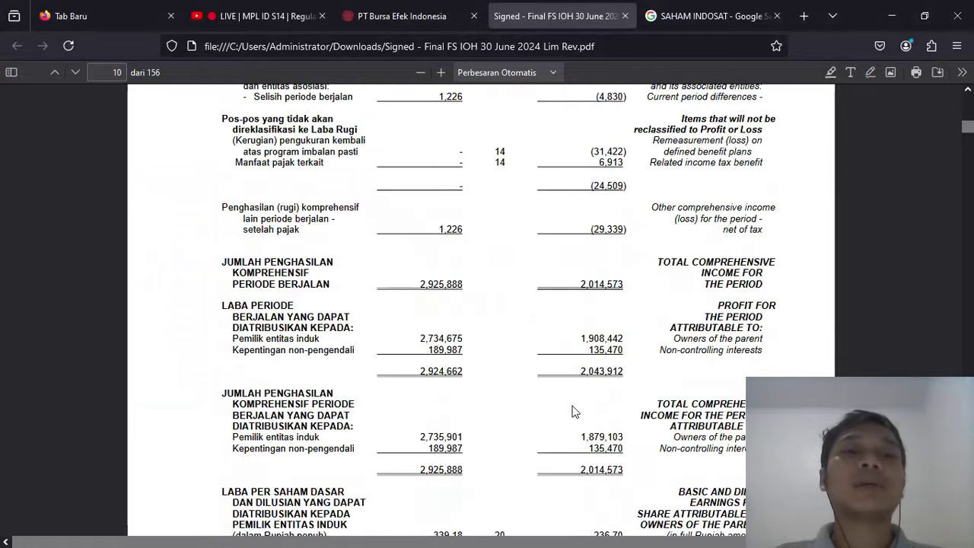
scroll(575, 411, "down", 20)
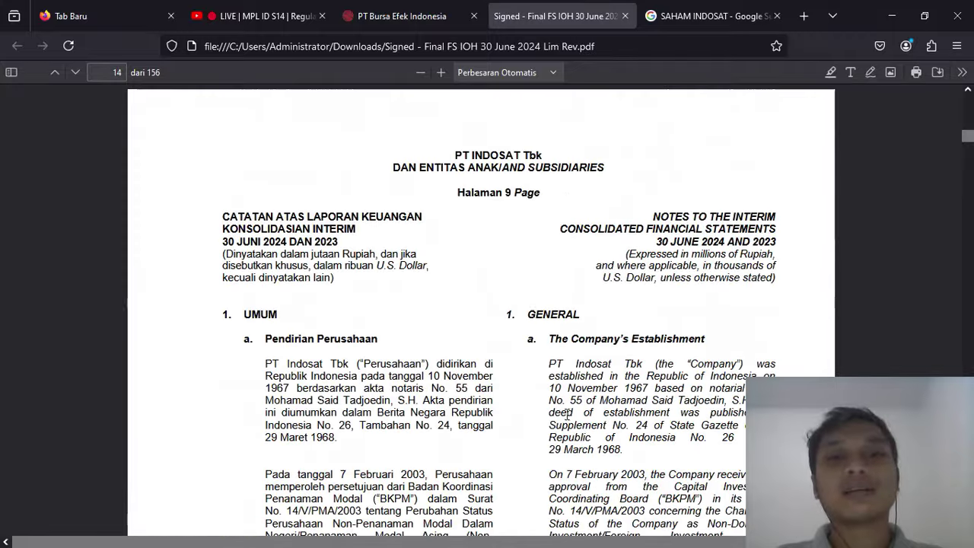
scroll(567, 415, "down", 15)
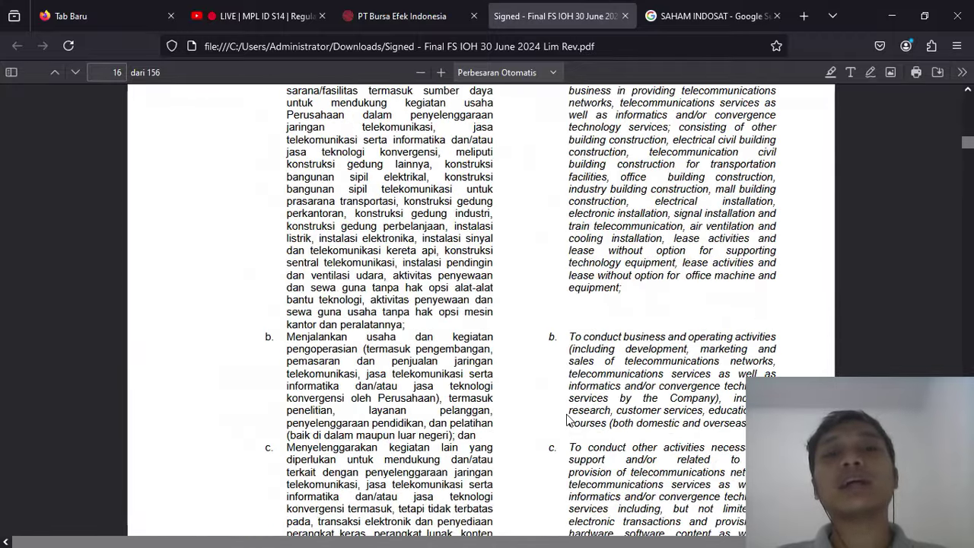
scroll(567, 420, "down", 8)
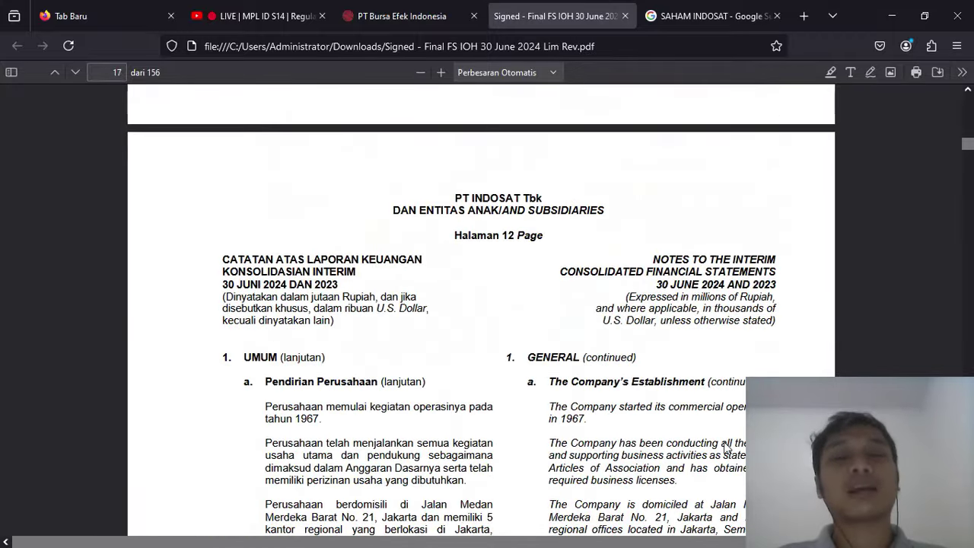
scroll(726, 447, "down", 3)
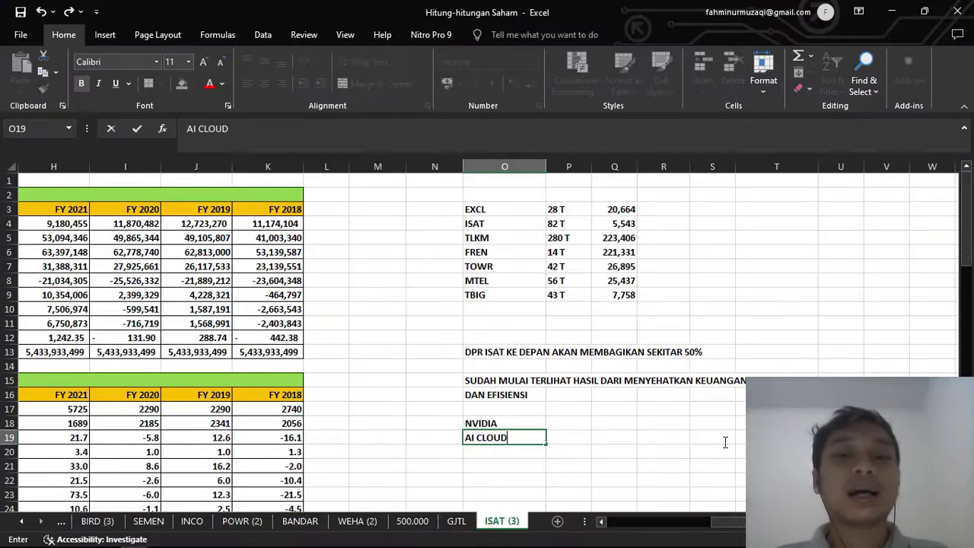
Write "Q3 2024" in cell O20, below the "AI CLOUD" note.
key("Return")
type("Q3 2024")
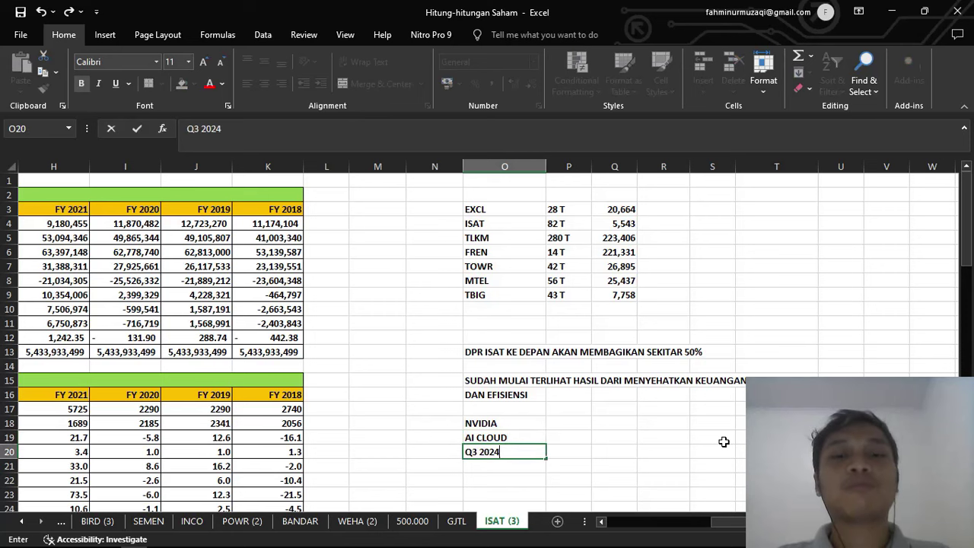
key("Left")
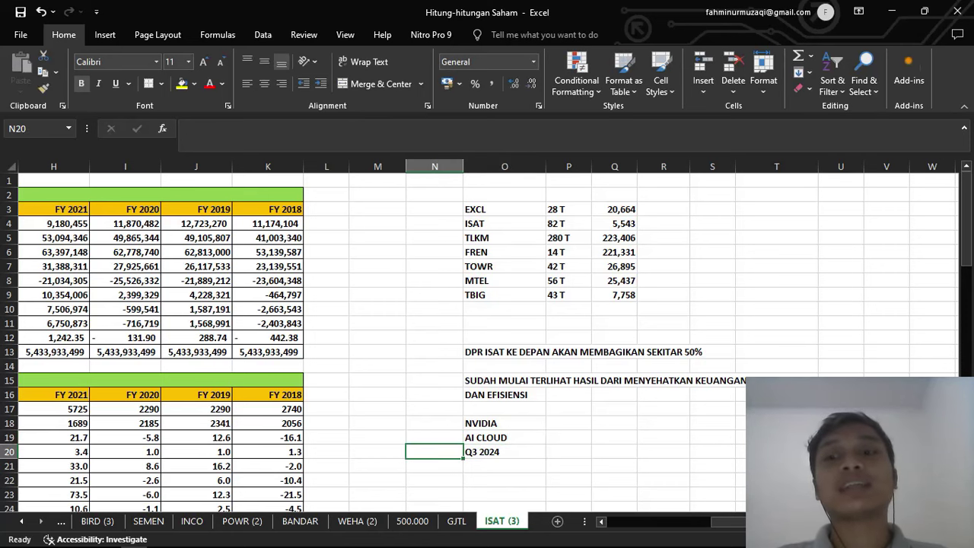
scroll(487, 342, "right", 2)
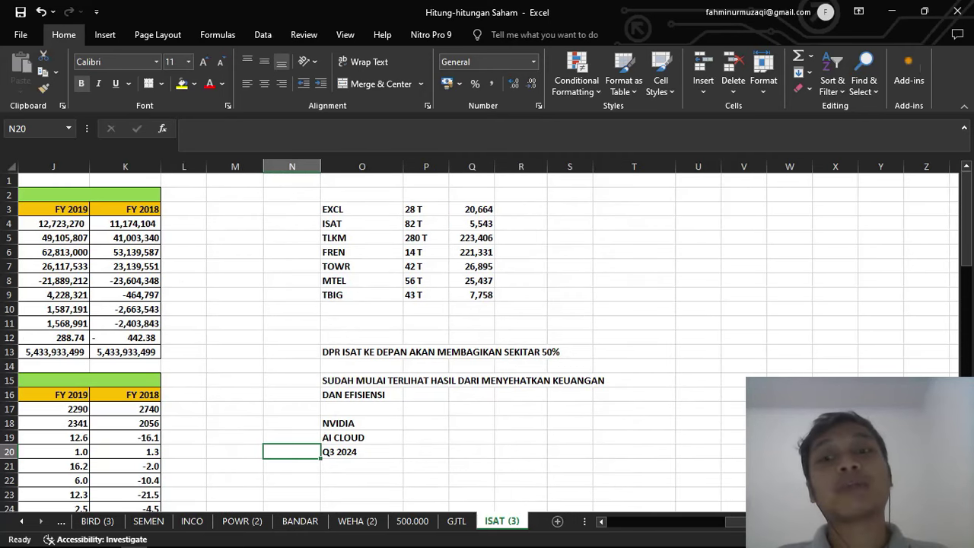
scroll(487, 343, "left", 3)
scroll(681, 297, "right", 3)
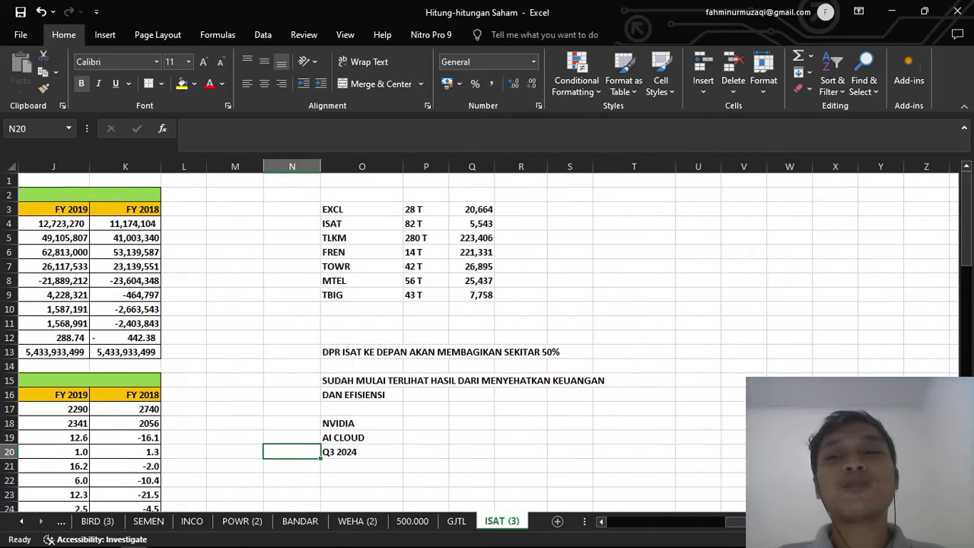
Compare the TOWR, MTEL and TBIG rows with the ISAT row, then view Indosat's share price page in Firefox.
scroll(734, 522, "left", 2)
scroll(748, 299, "right", 3)
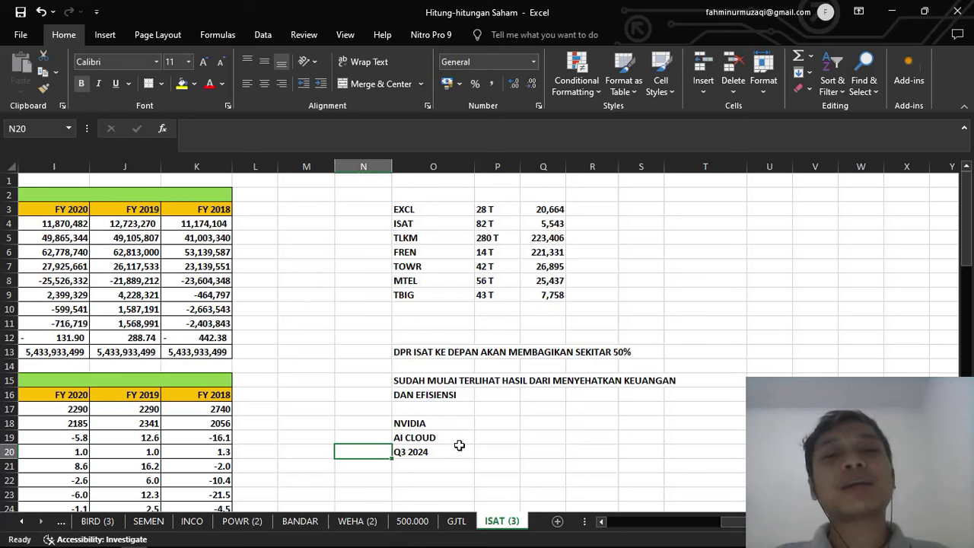
left_click(308, 220)
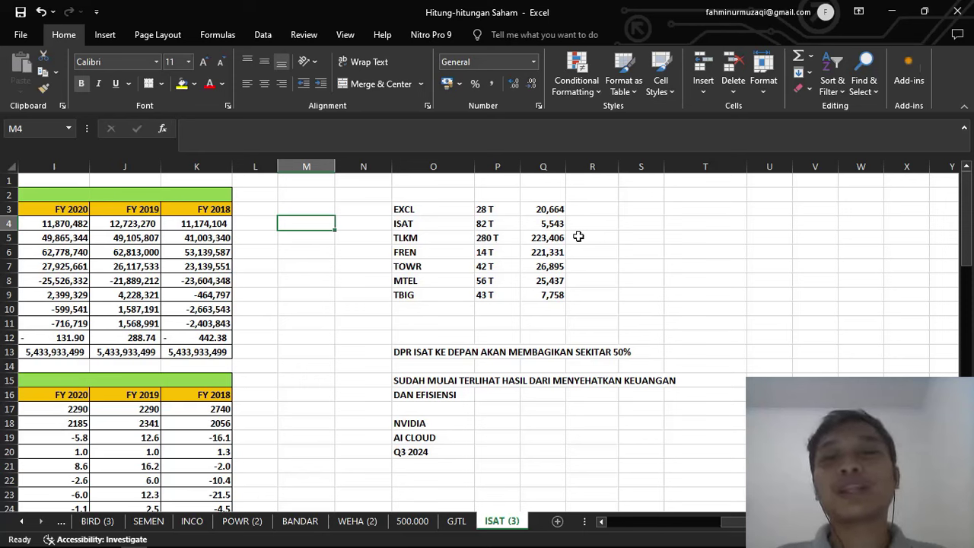
left_click(555, 199)
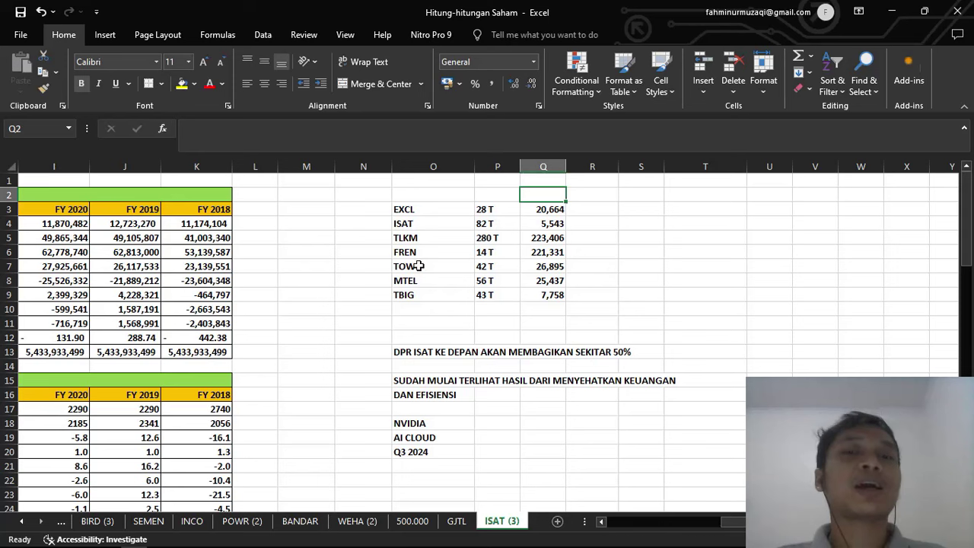
left_click_drag(417, 265, 560, 295)
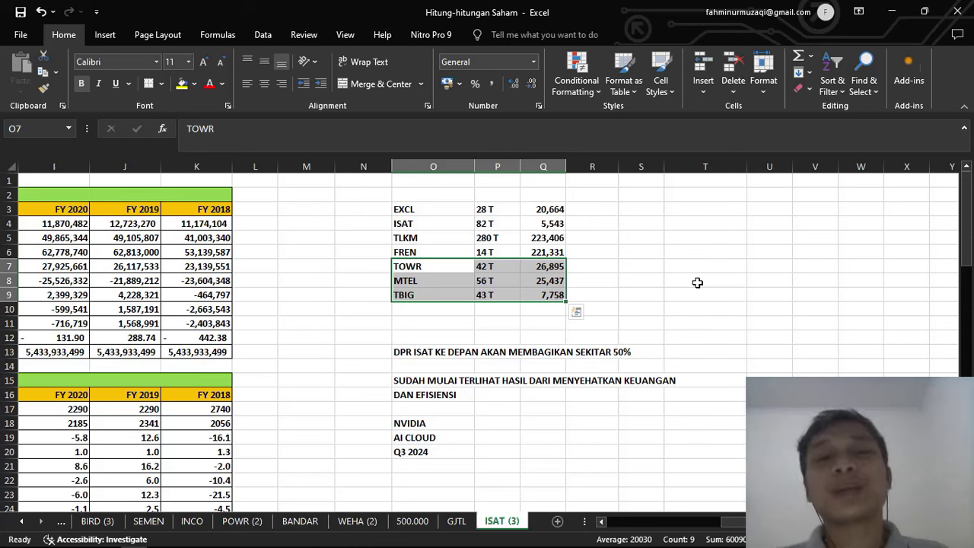
left_click_drag(550, 223, 483, 223)
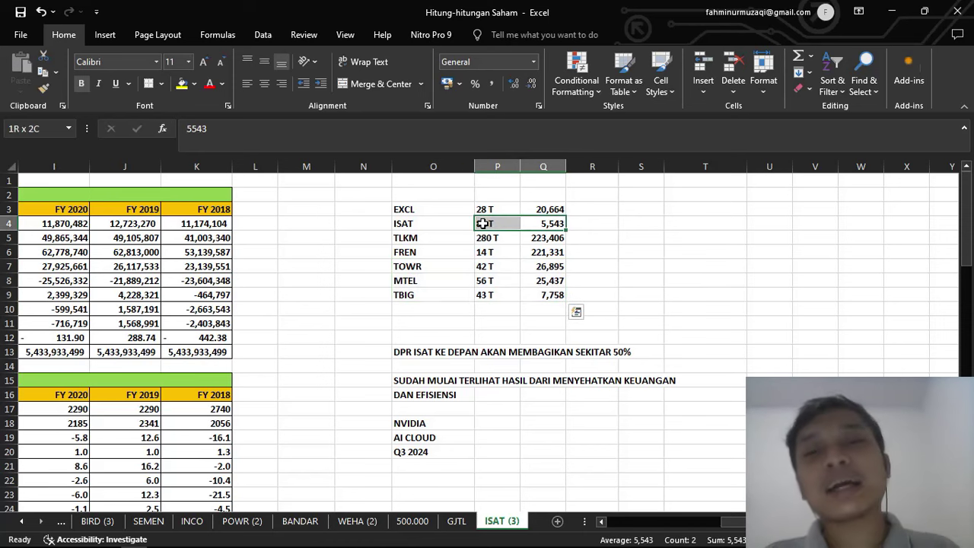
key("alt+Tab")
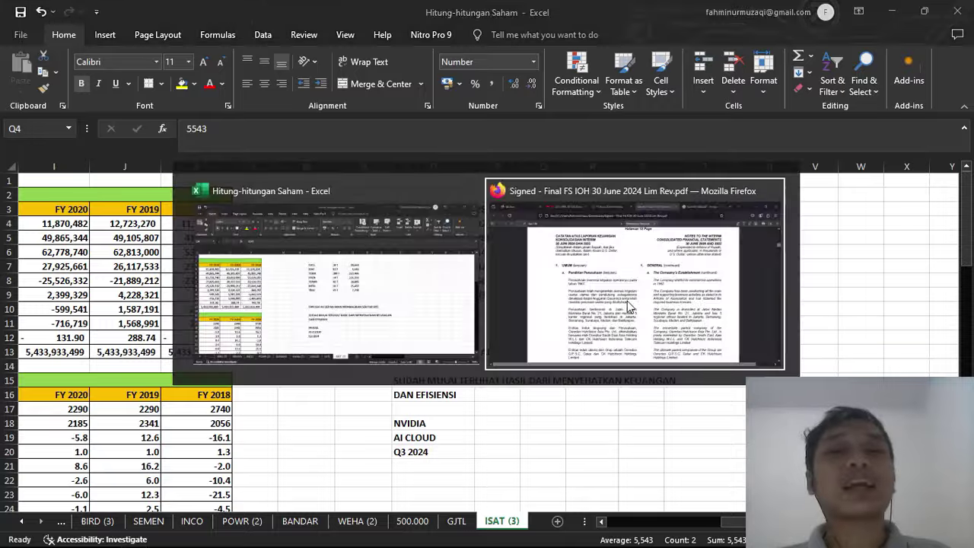
left_click(685, 6)
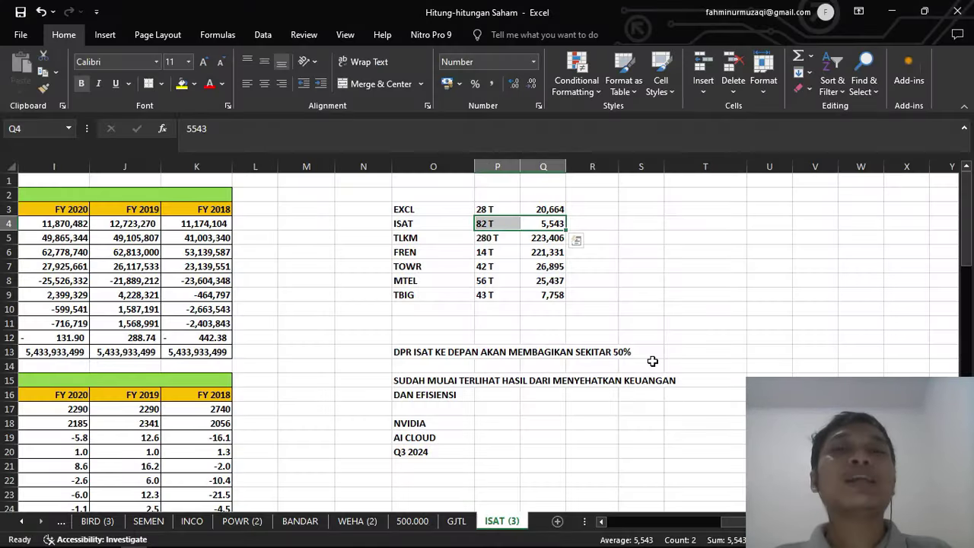
Return to Excel and review the ISAT financial tables alongside the ISAT row in the peer comparison list.
scroll(689, 500, "left", 5)
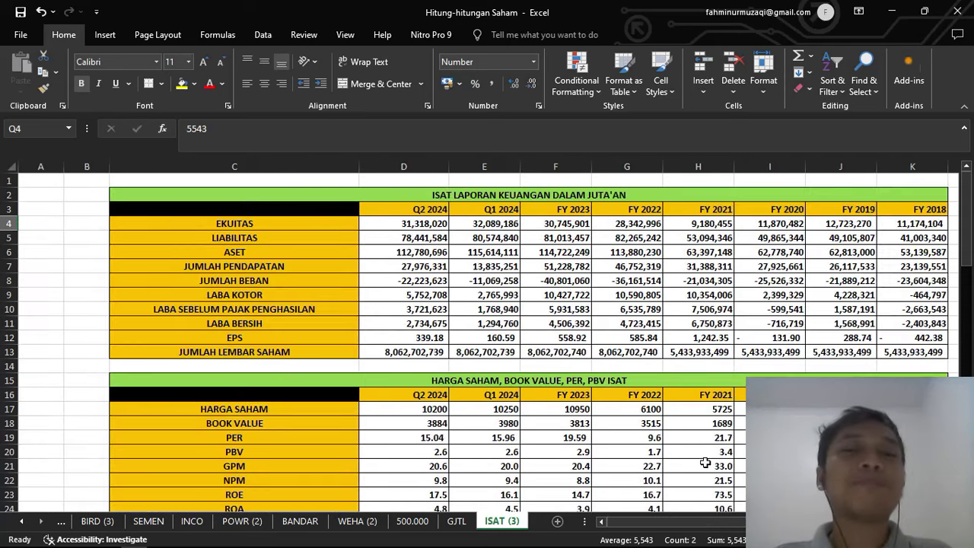
scroll(689, 499, "down", 5)
scroll(744, 528, "right", 3)
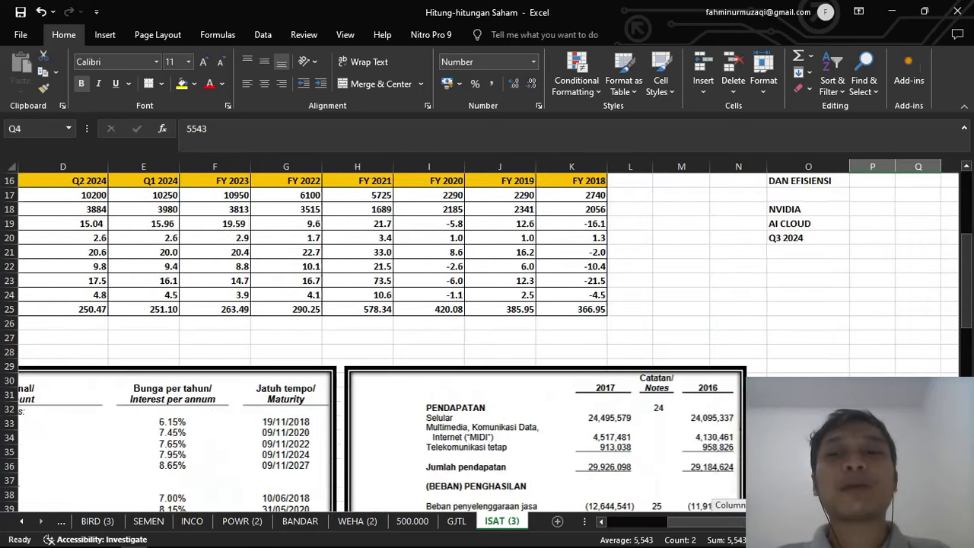
scroll(743, 527, "up", 5)
left_click(802, 224)
left_click_drag(801, 225, 921, 224)
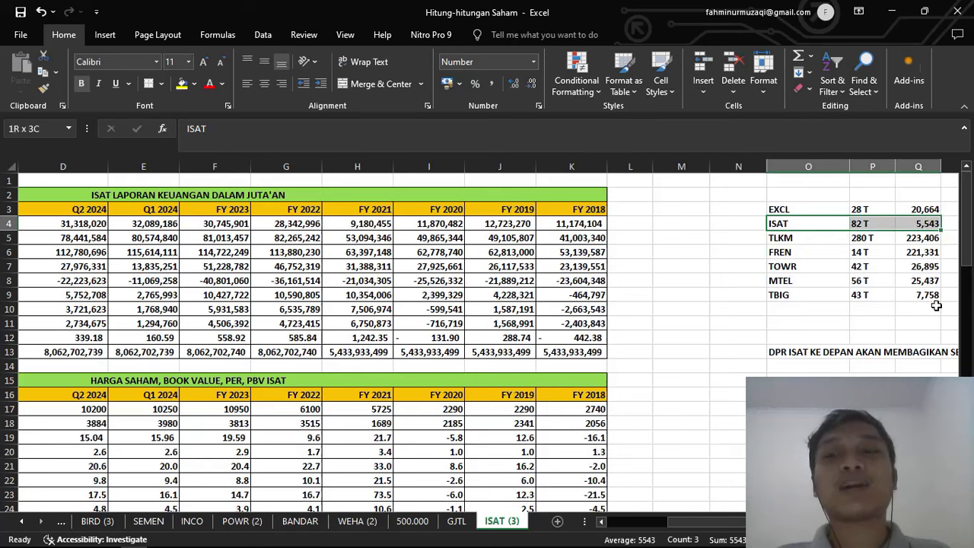
scroll(921, 224, "right", 4)
scroll(502, 236, "right", 1)
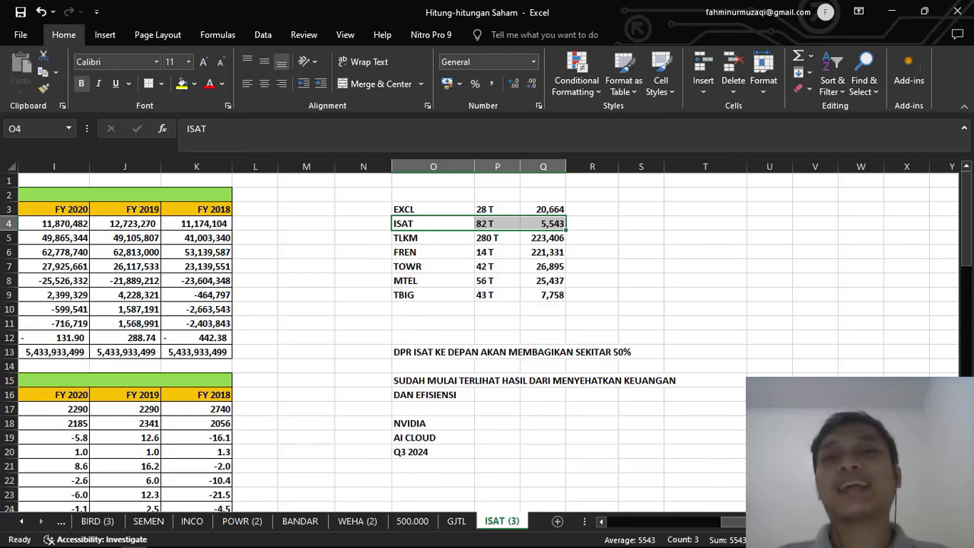
Look over the ISAT valuation ratios, the bond maturity listing below them and the financial report table.
scroll(487, 335, "left", 2)
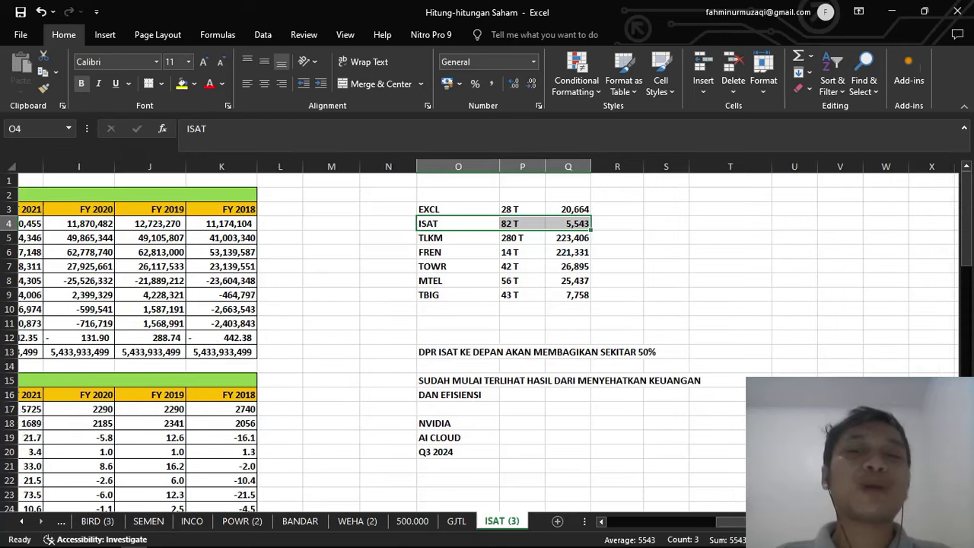
scroll(533, 423, "left", 5)
scroll(532, 423, "down", 7)
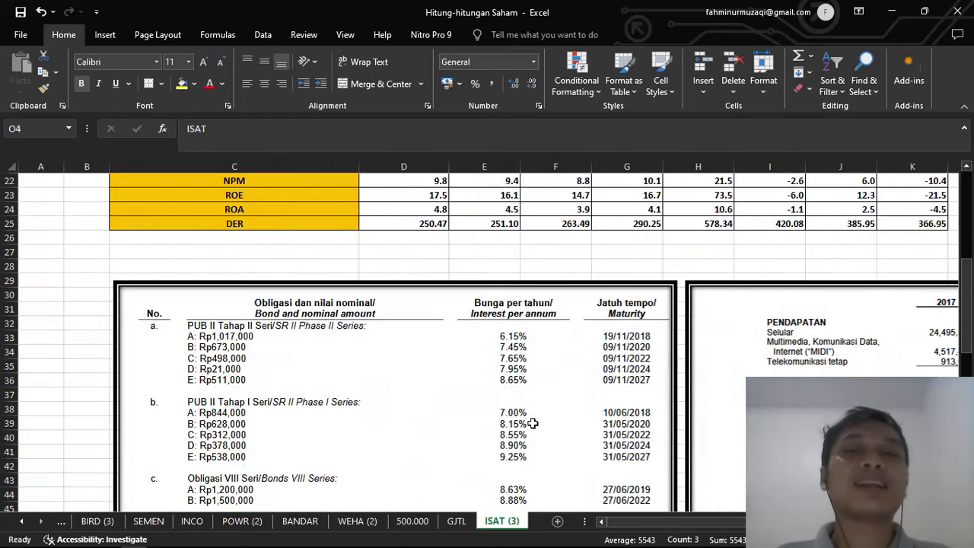
scroll(533, 424, "up", 4)
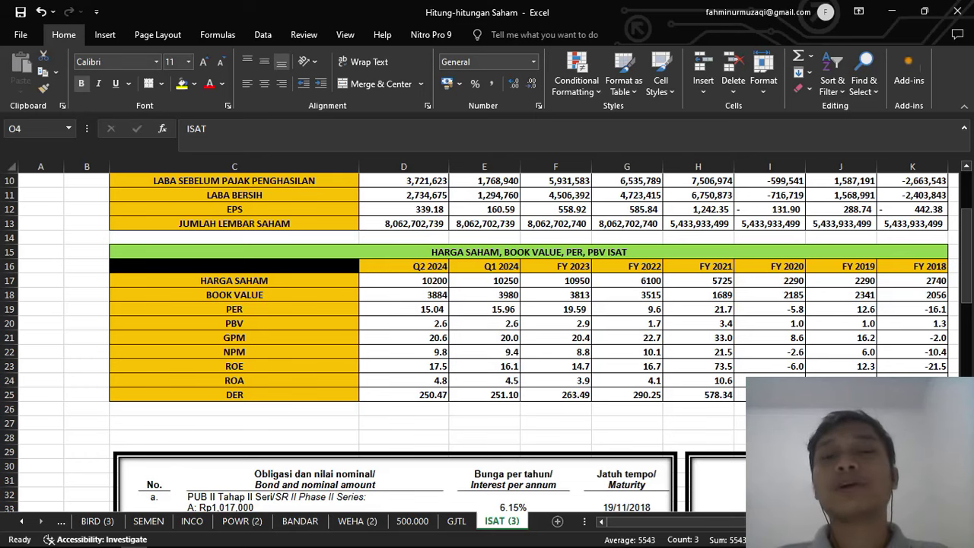
scroll(487, 335, "up", 3)
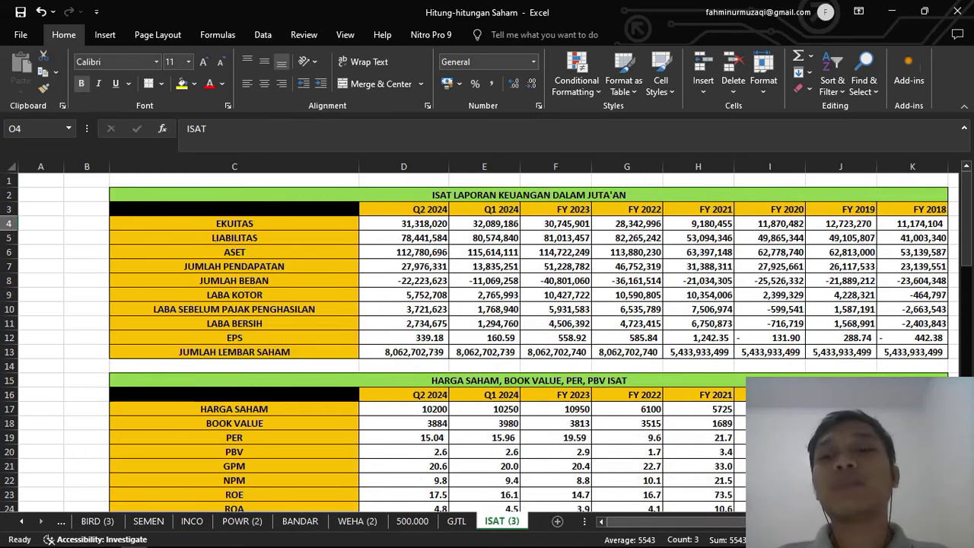
Switch to Firefox to check Indosat's year-to-date share price chart, then return to the Excel workbook.
scroll(488, 335, "right", 3)
key("alt+Tab")
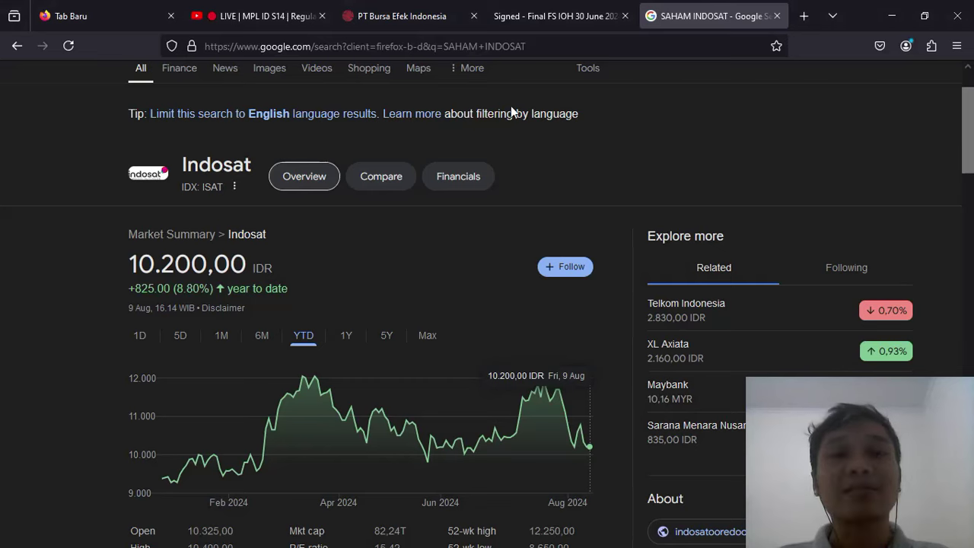
left_click(544, 16)
left_click(707, 16)
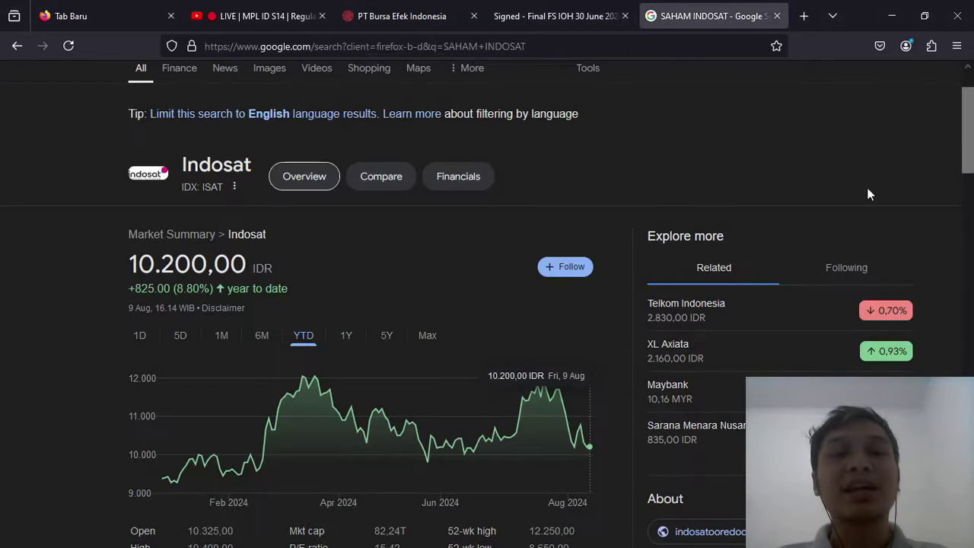
key("alt+Tab")
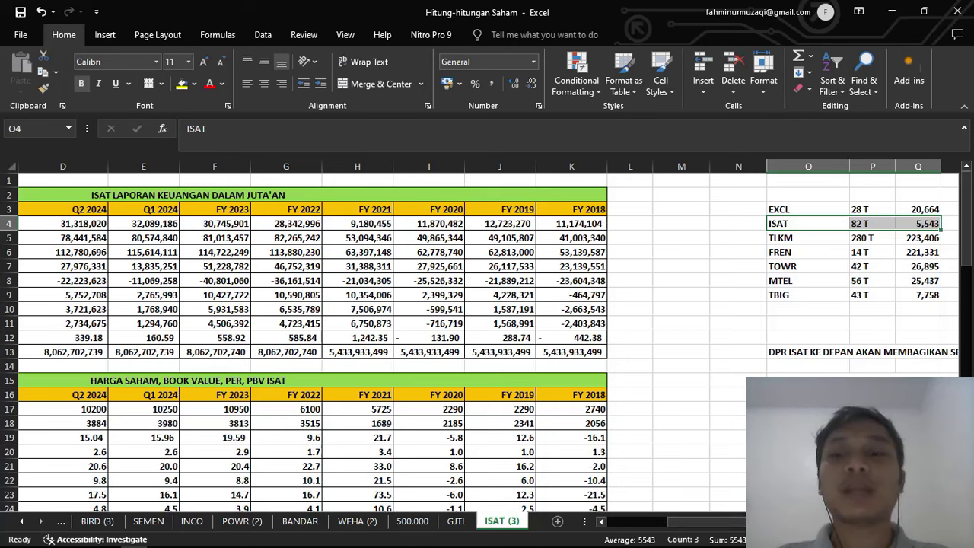
Write "250 = EPS" in cell O22 and "150 = DPS" in cell O23, below the "Q3 2024" note.
scroll(487, 342, "right", 4)
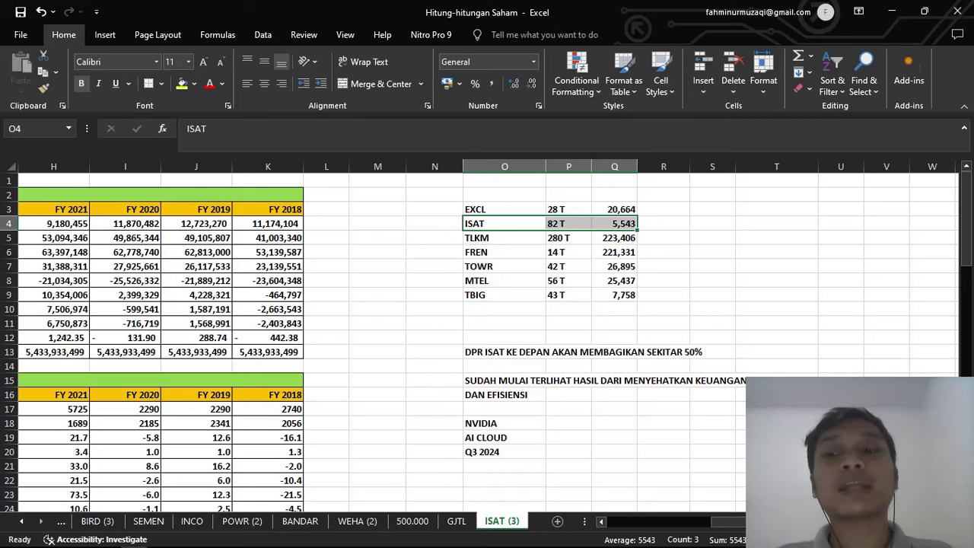
scroll(488, 342, "right", 2)
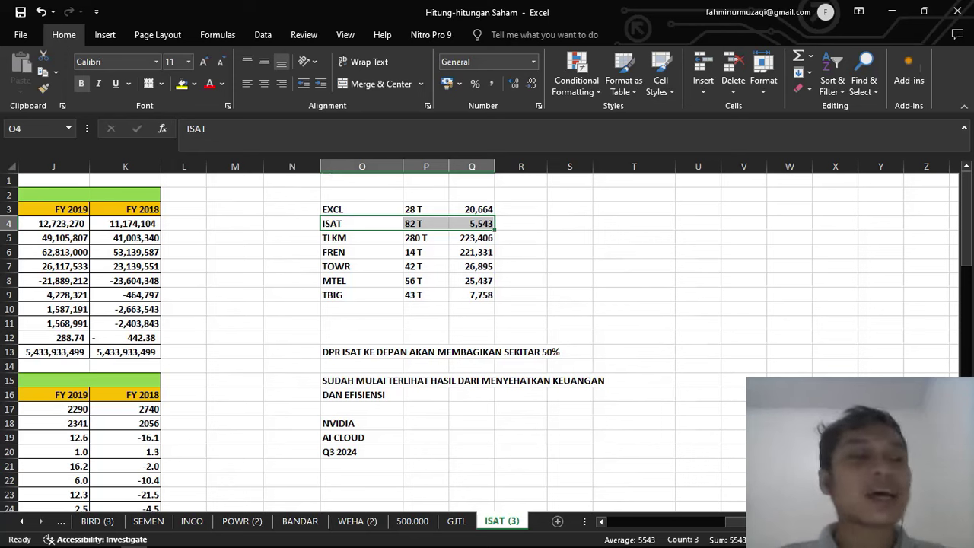
left_click(366, 477)
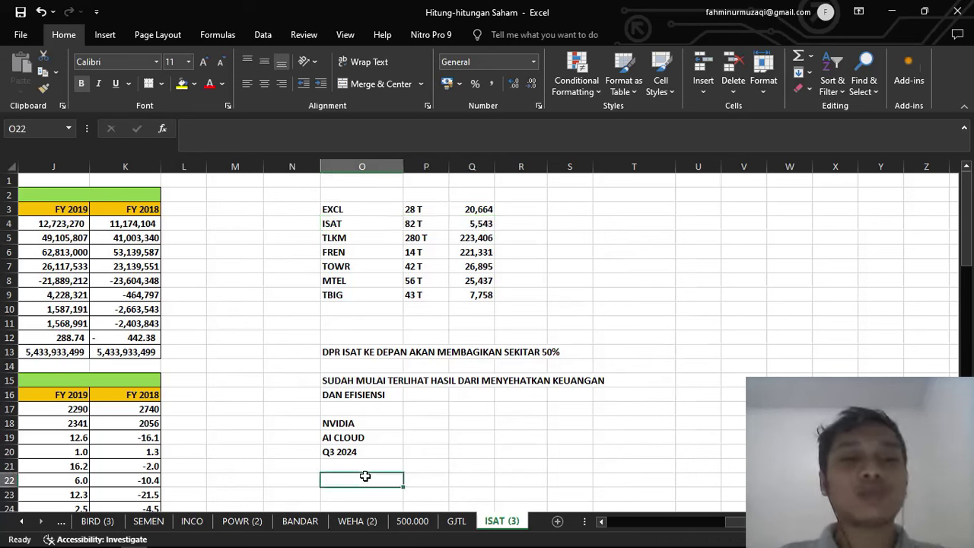
type("250")
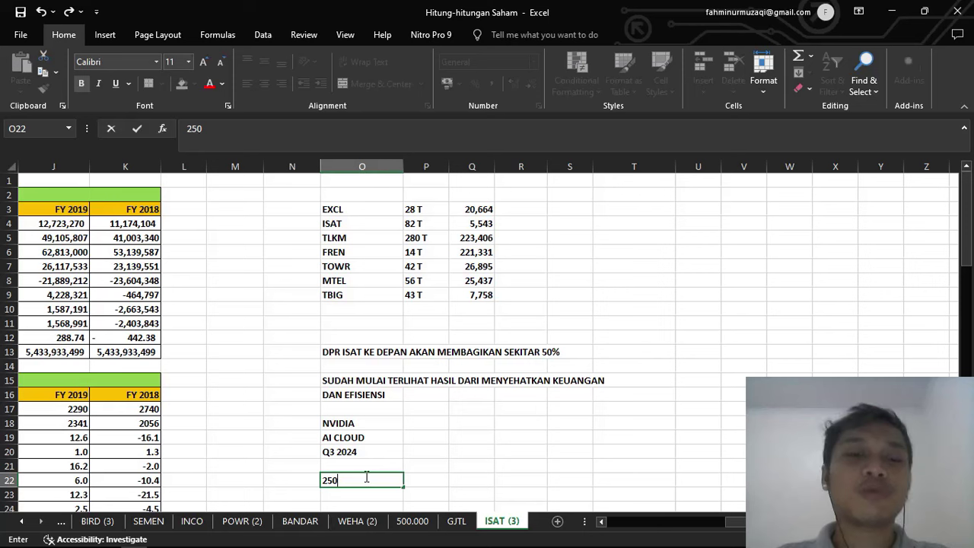
type(" = EPS")
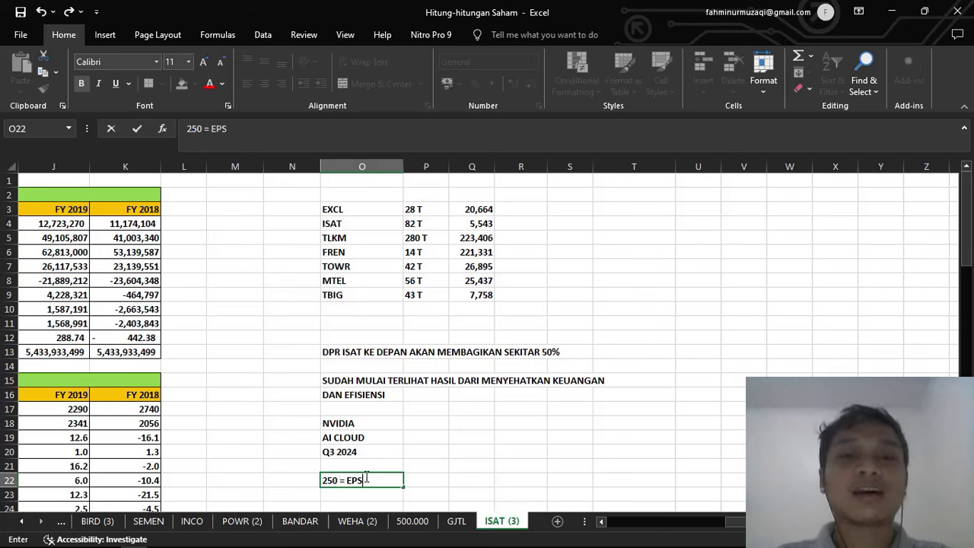
key("Return")
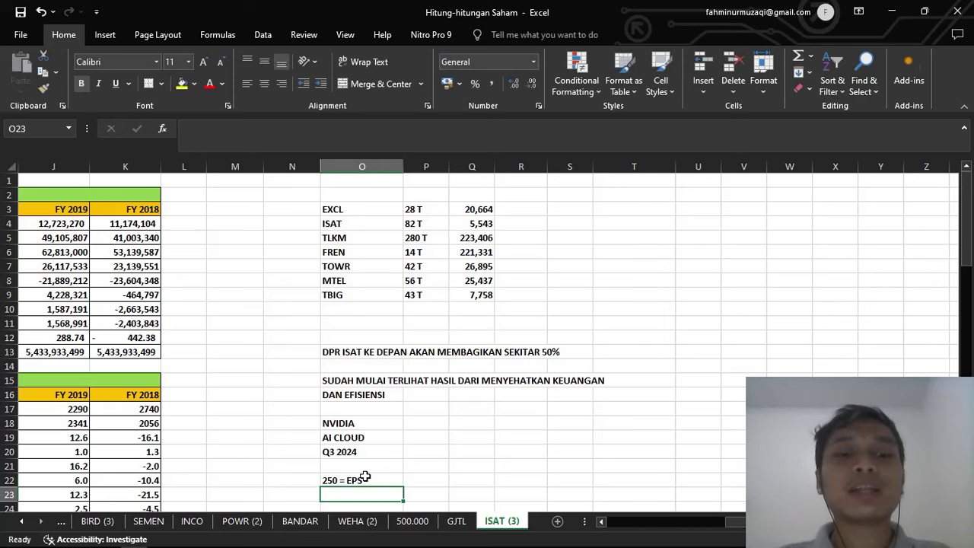
type("150 ")
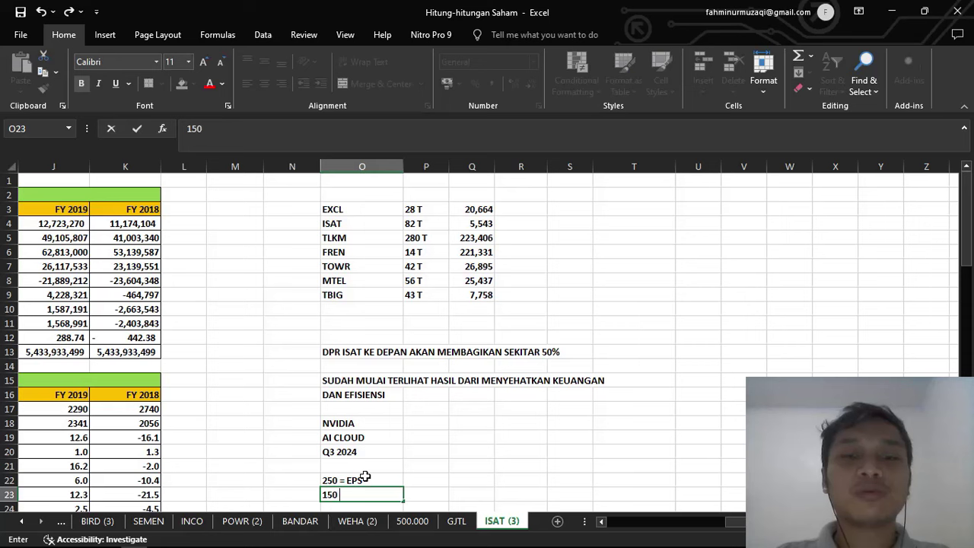
type("= DPS")
key("Return")
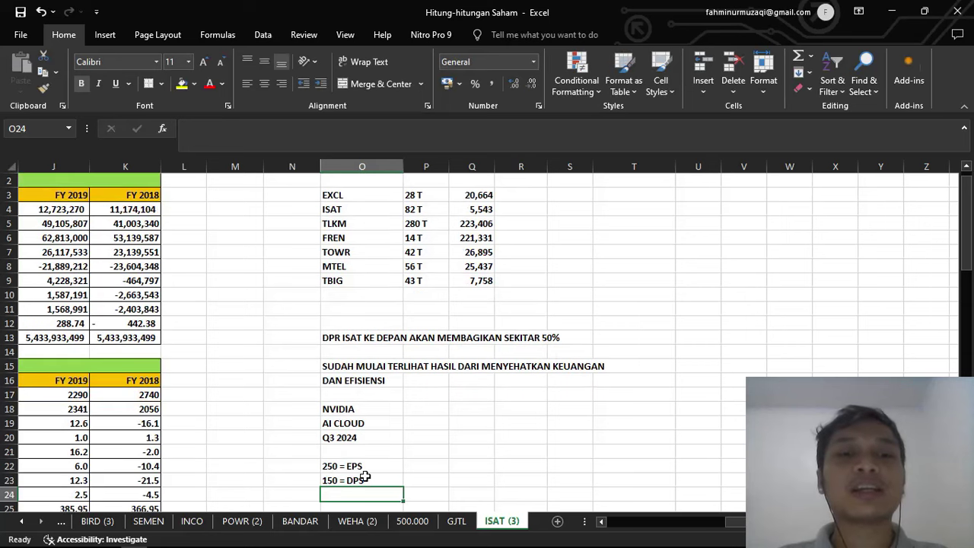
Enter 10000 in cell O24 below the DPS note and format it with a thousands separator and no decimals.
scroll(365, 477, "down", 2)
left_click(366, 477)
key("Up")
key("Up")
key("Up")
key("Up")
type("100000")
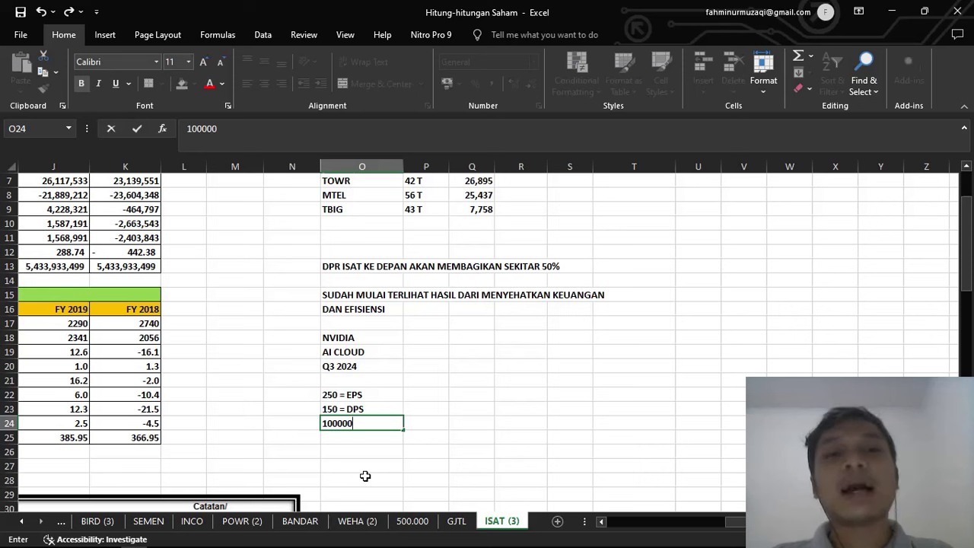
key("BackSpace")
left_click(408, 451)
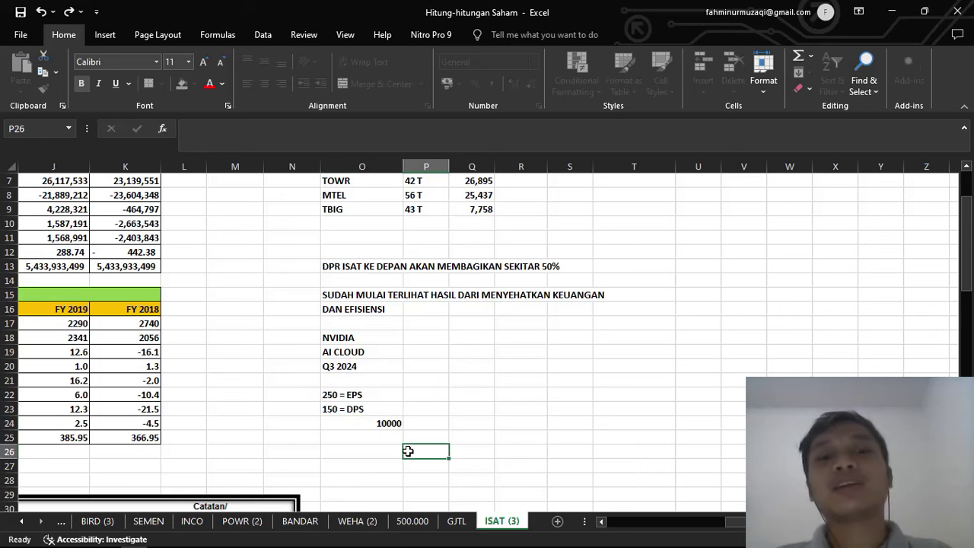
left_click(364, 422)
left_click(497, 82)
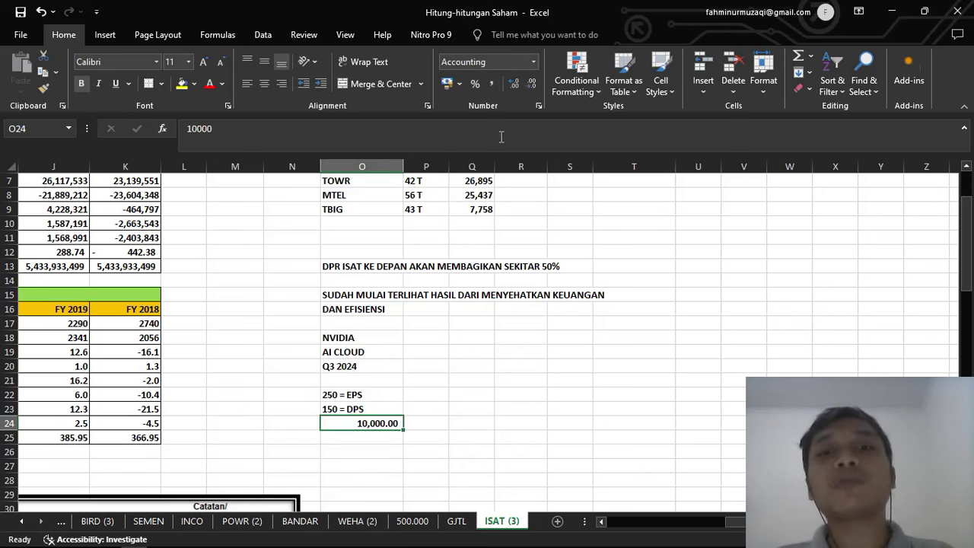
left_click(531, 85)
left_click(531, 85)
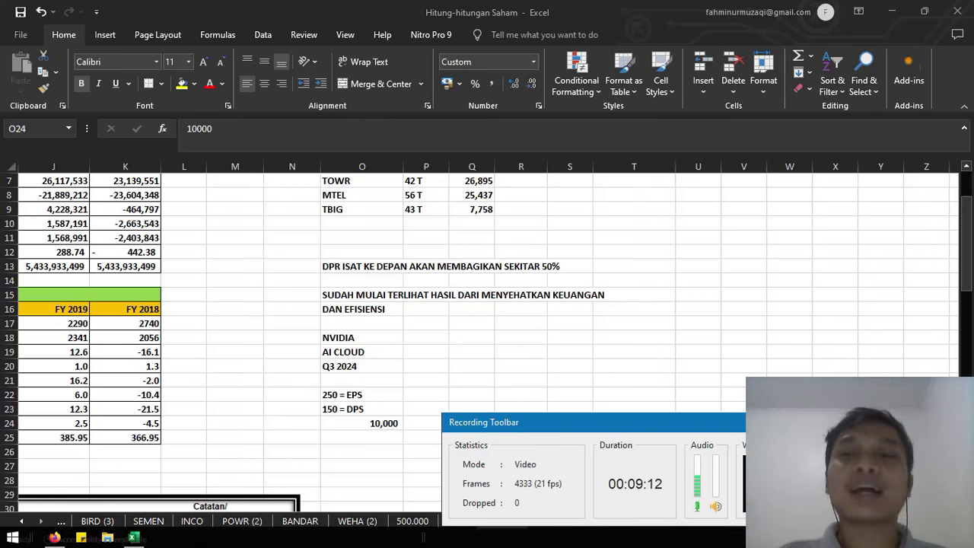
scroll(546, 381, "up", 2)
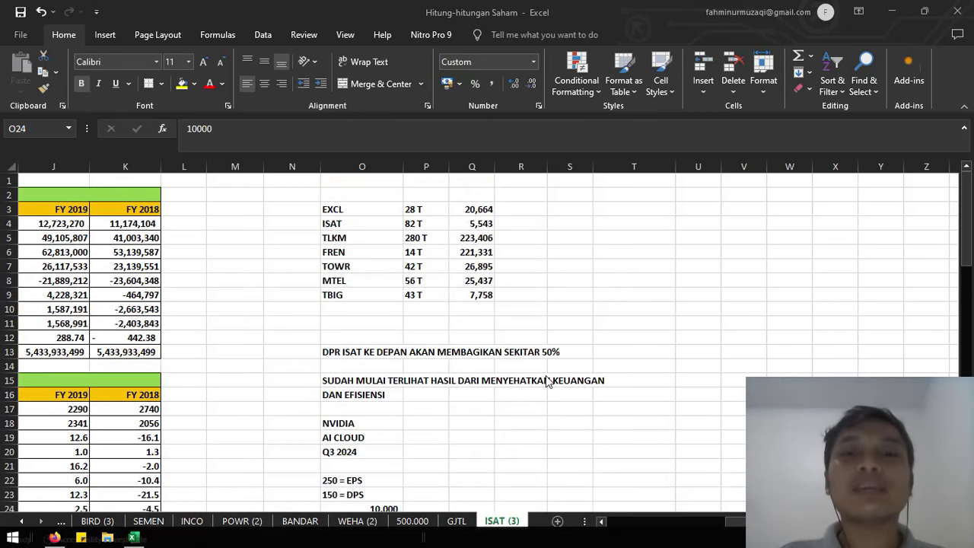